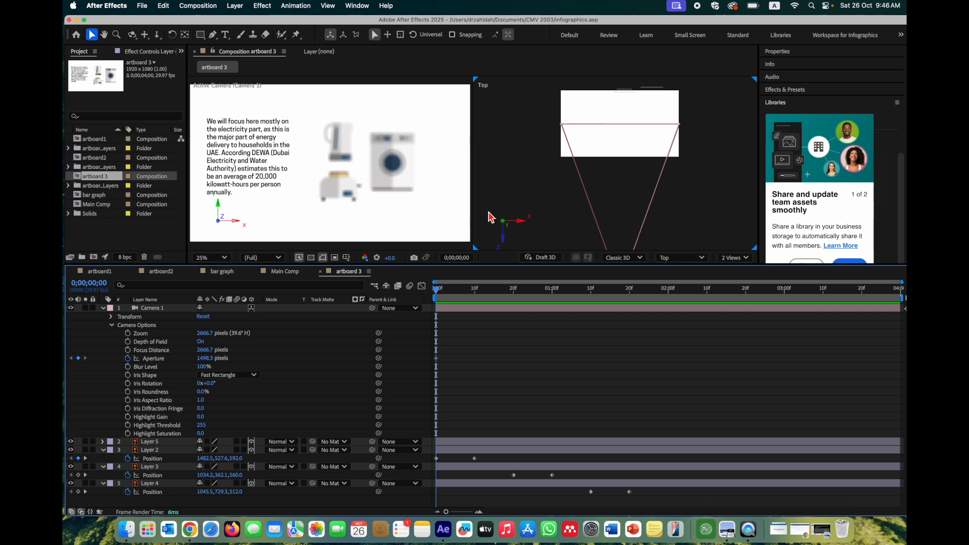
# Close the artboard 3 timeline and delete the artboard 3 composition from the project
pyautogui.moveTo(437, 295); pyautogui.dragTo(742, 303)
pyautogui.press('Home')
pyautogui.click(320, 271)
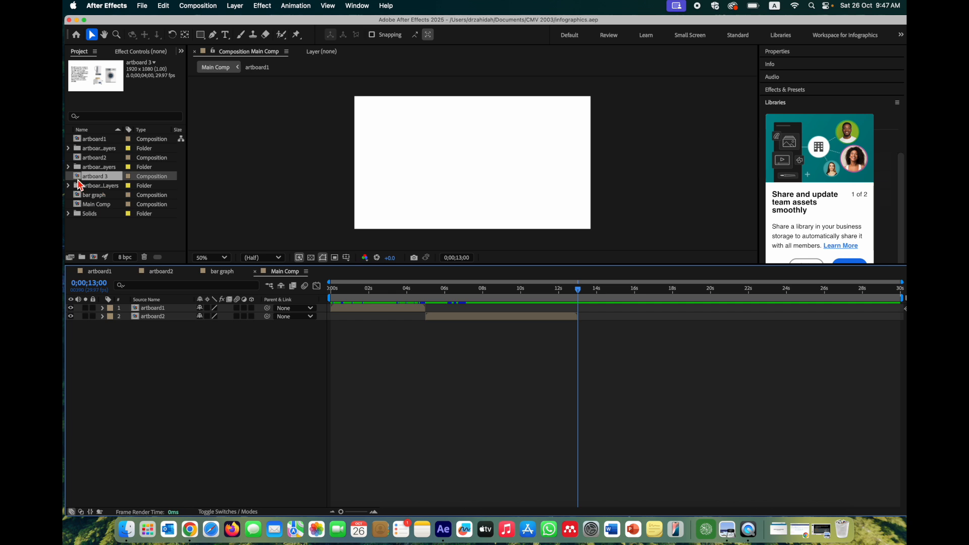
pyautogui.click(145, 258)
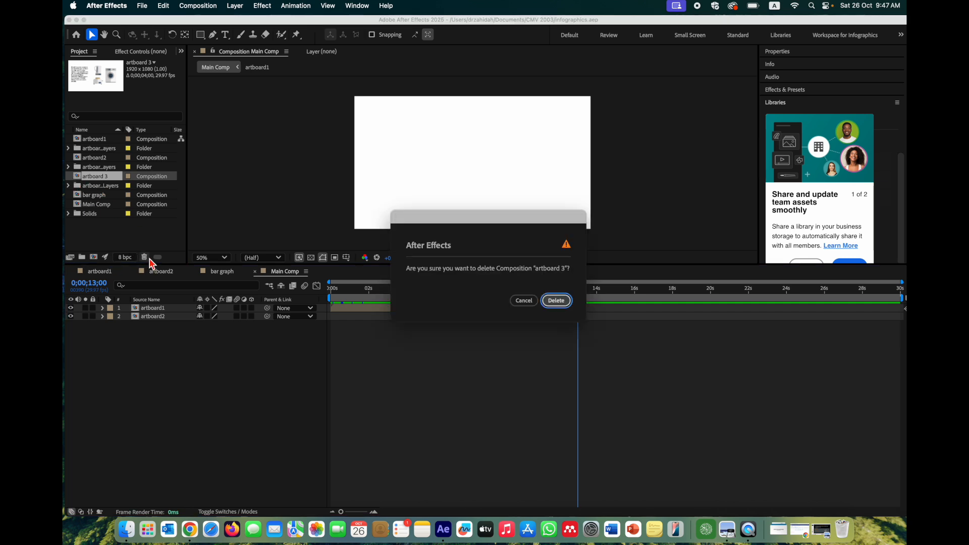
pyautogui.click(563, 301)
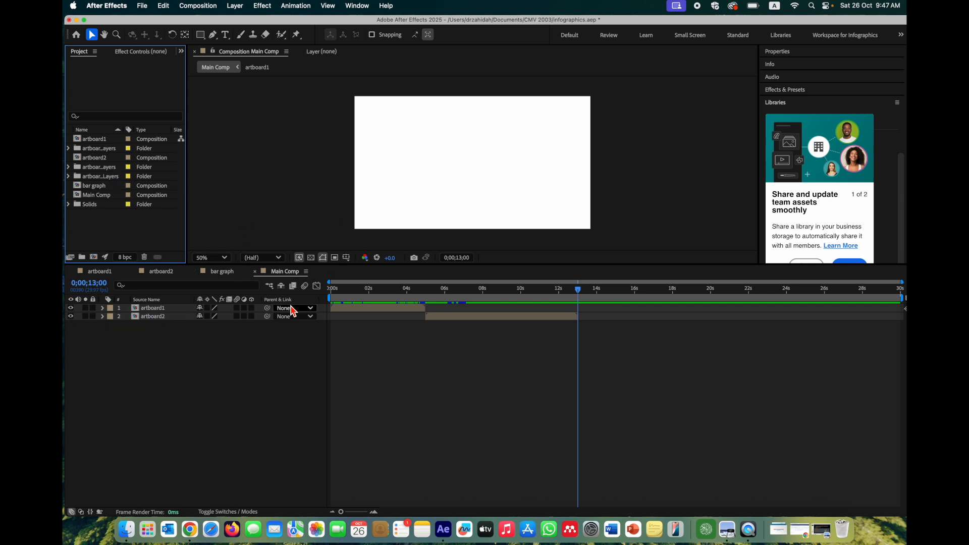
# Review the Main Comp animation from its start to the end of the artboard2 layer
pyautogui.moveTo(583, 295); pyautogui.dragTo(333, 308)
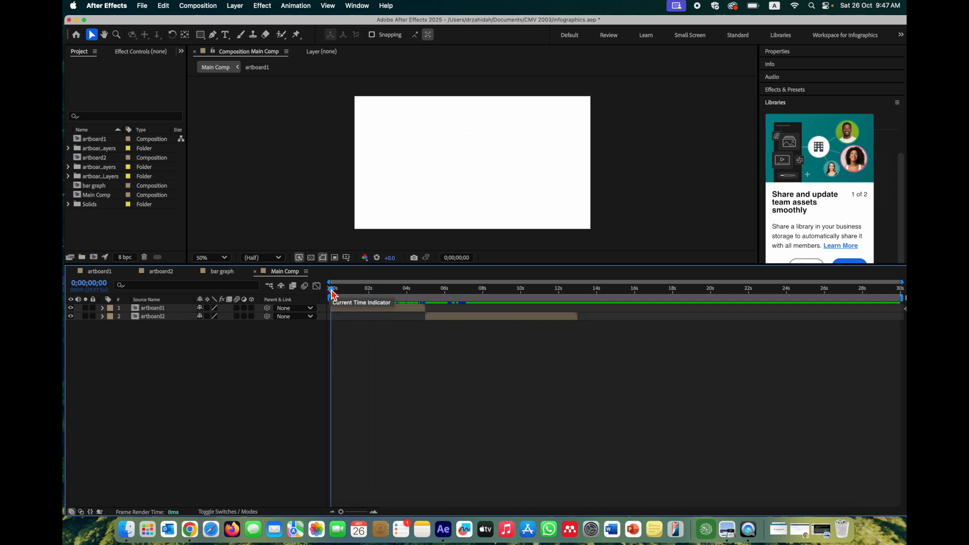
pyautogui.moveTo(332, 293); pyautogui.dragTo(580, 295)
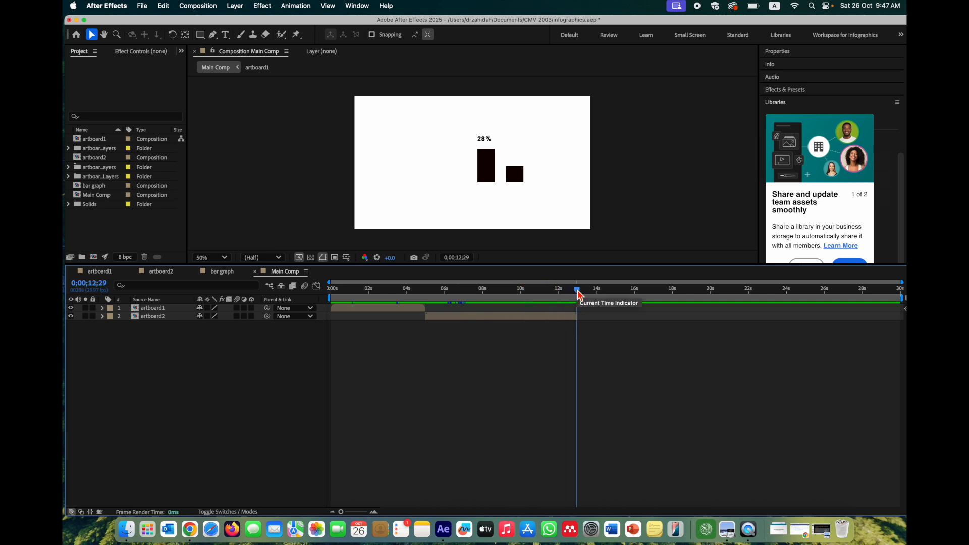
# Import artboard 3.ai from Finder as a composition with Layer Size footage dimensions, and open the new artboard 3 composition
pyautogui.click(127, 536)
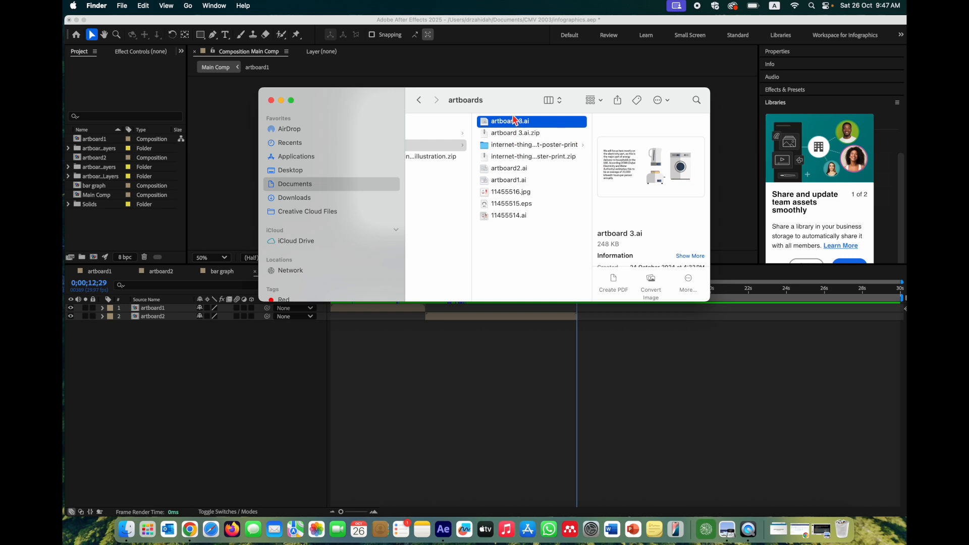
pyautogui.moveTo(486, 123); pyautogui.dragTo(95, 235)
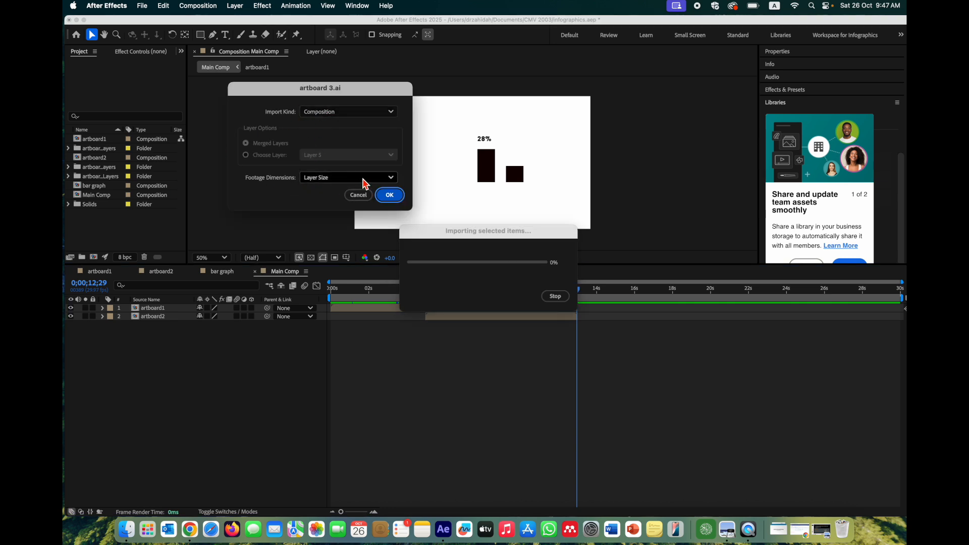
pyautogui.click(395, 196)
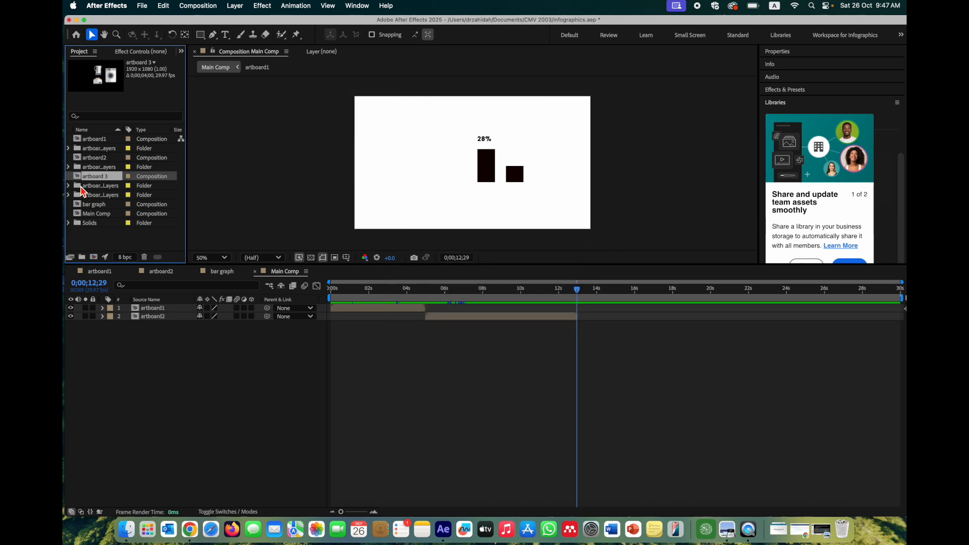
pyautogui.doubleClick(78, 177)
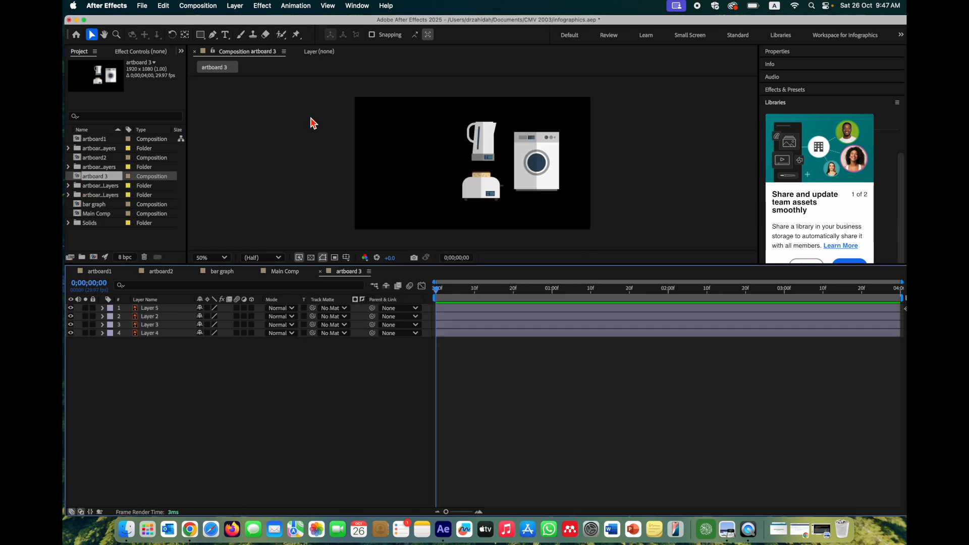
# Set the artboard 3 composition's background color to white
pyautogui.click(197, 6)
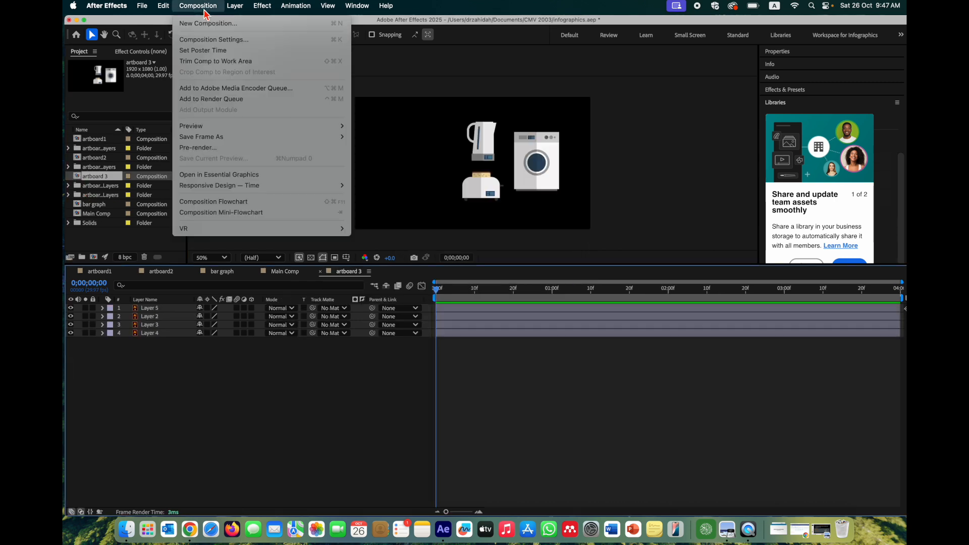
pyautogui.click(222, 39)
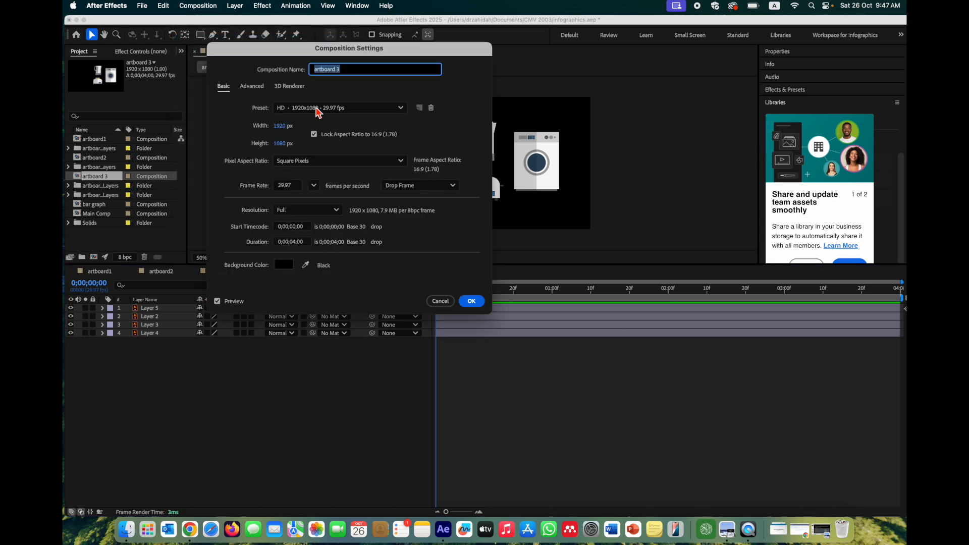
pyautogui.click(283, 266)
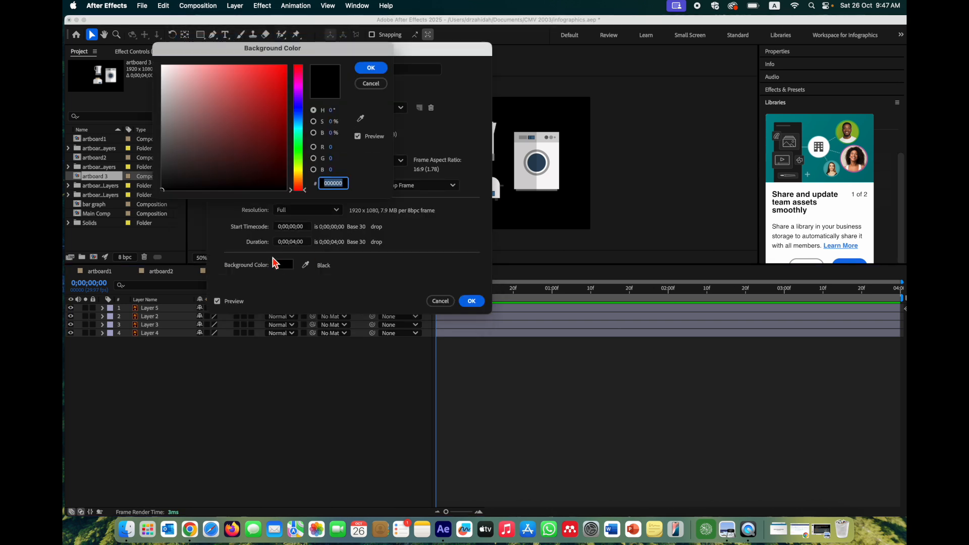
pyautogui.click(166, 65)
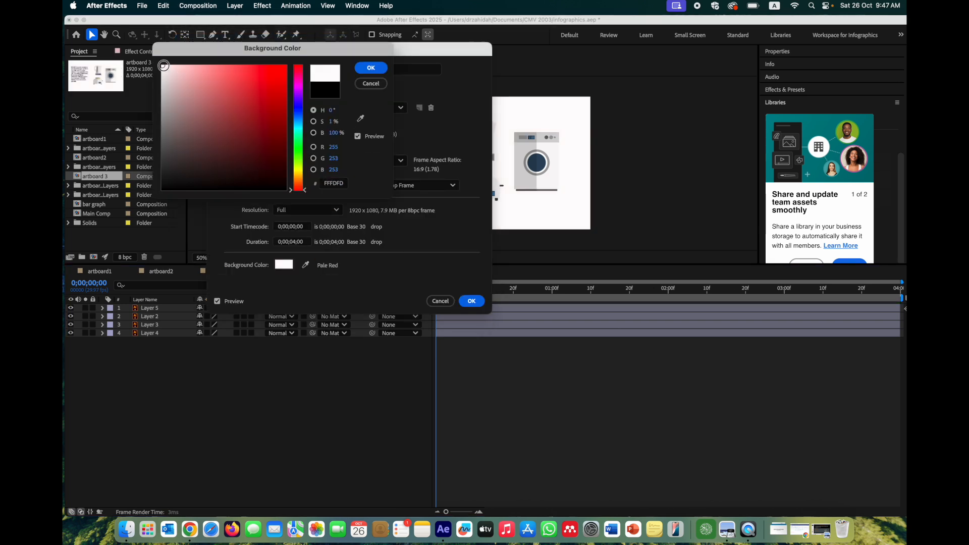
pyautogui.moveTo(166, 61); pyautogui.dragTo(164, 64)
pyautogui.click(371, 69)
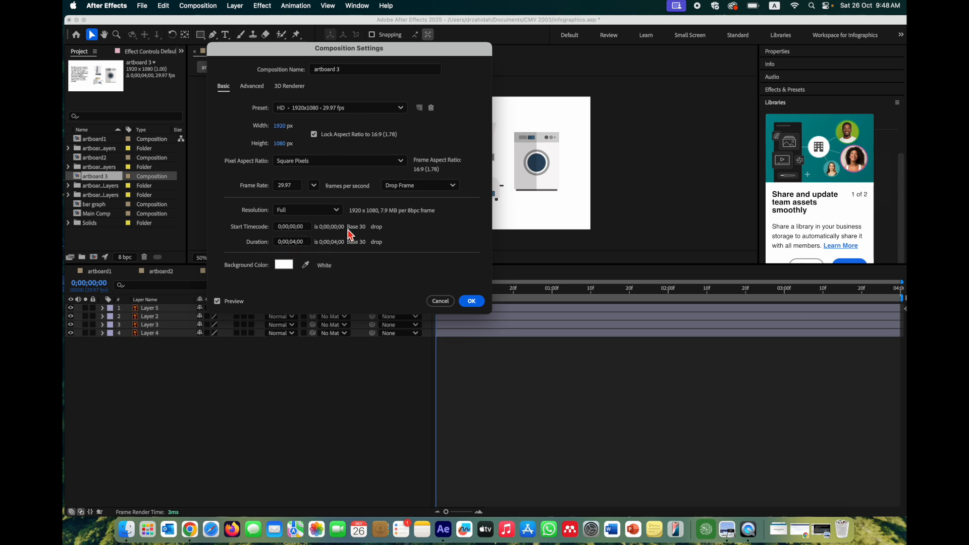
pyautogui.click(472, 302)
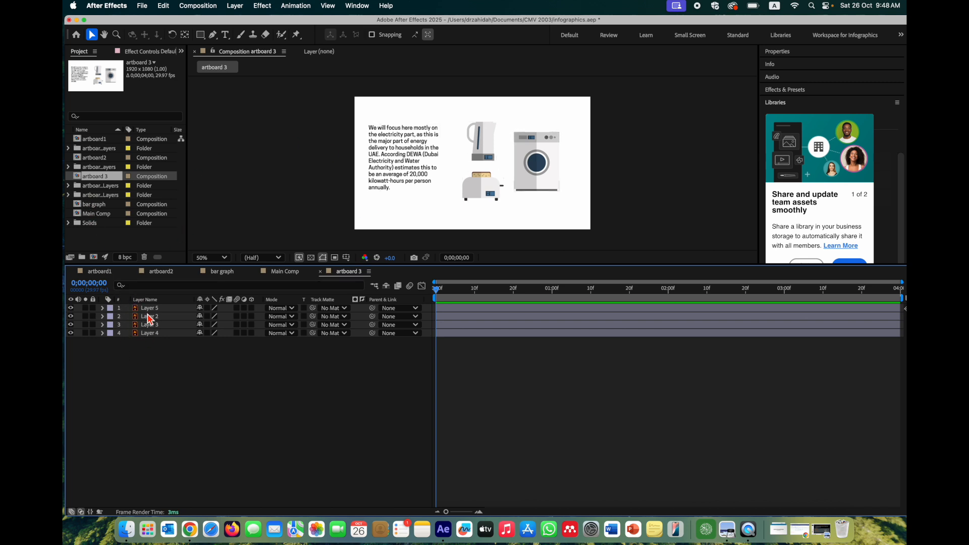
# Rename Layer 4 as toaster and Layer 3 as kettle
pyautogui.click(152, 334)
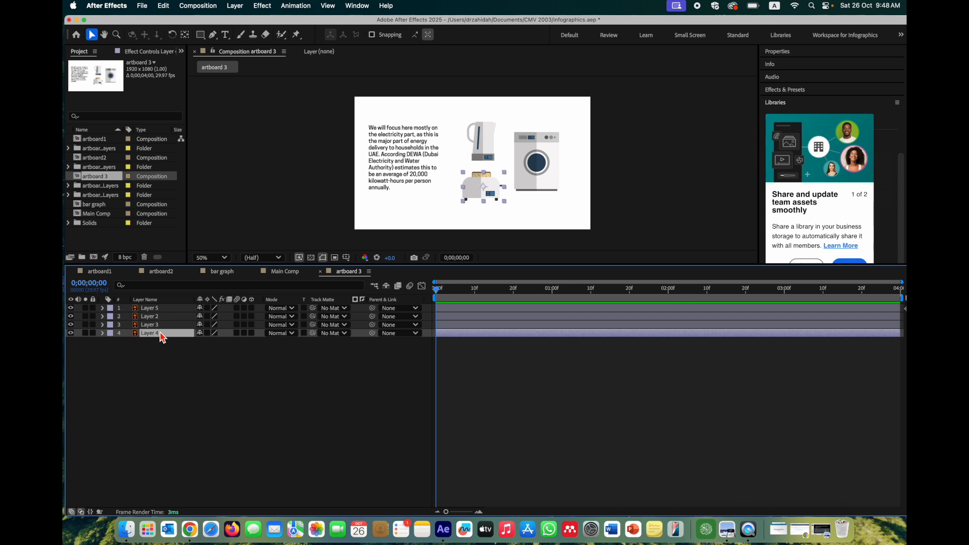
pyautogui.press('Return')
pyautogui.write('toas')
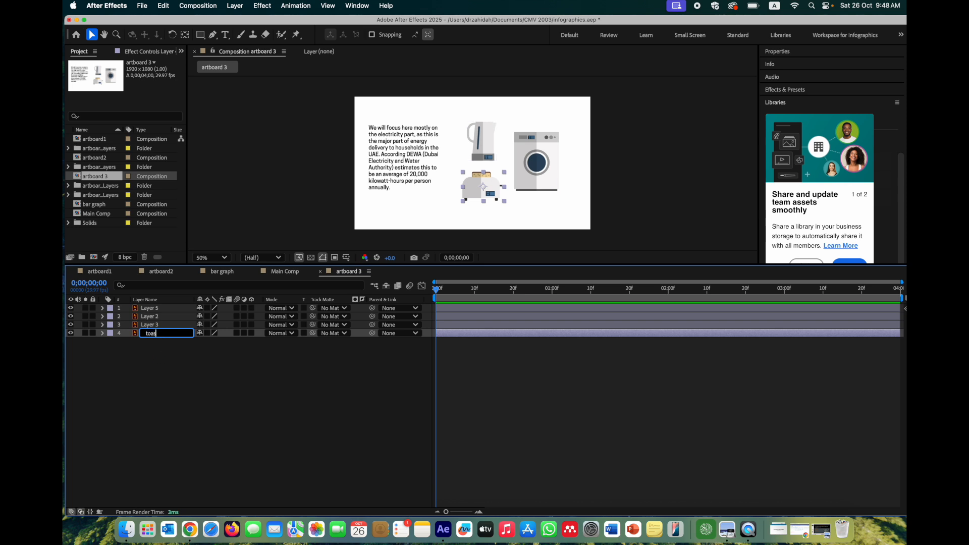
pyautogui.press('Return')
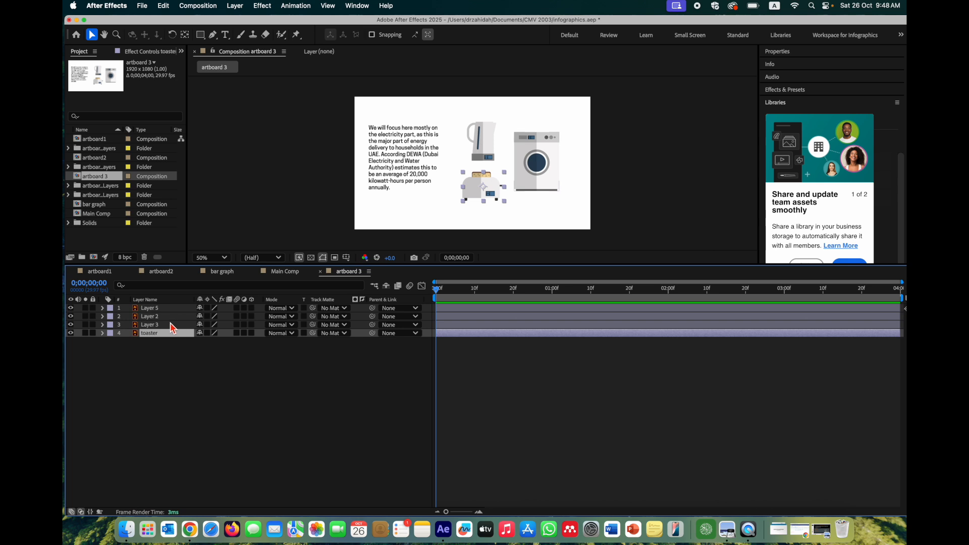
pyautogui.click(171, 325)
pyautogui.press('Return')
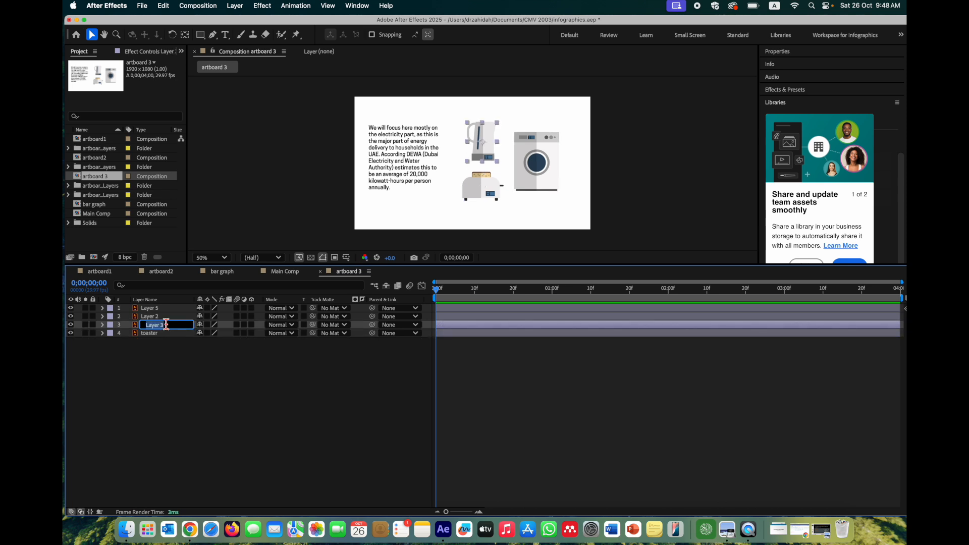
pyautogui.write('kettle')
pyautogui.press('Return')
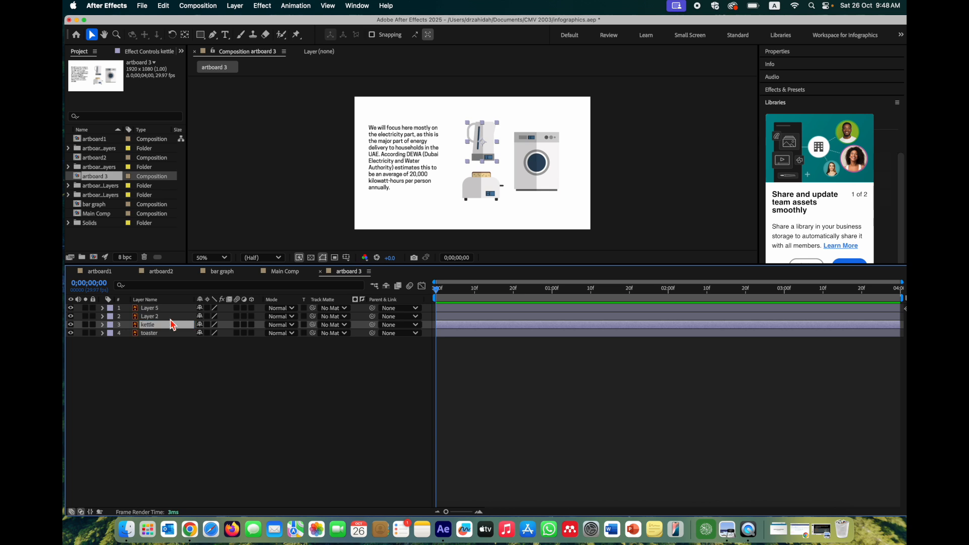
# Rename Layer 2, which holds the washing machine, as washer machine
pyautogui.click(170, 318)
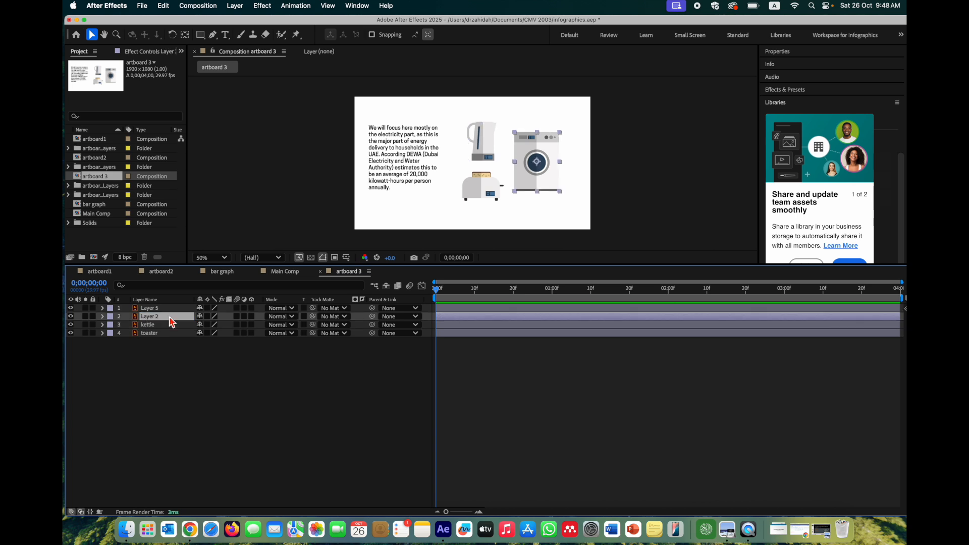
pyautogui.doubleClick(170, 321)
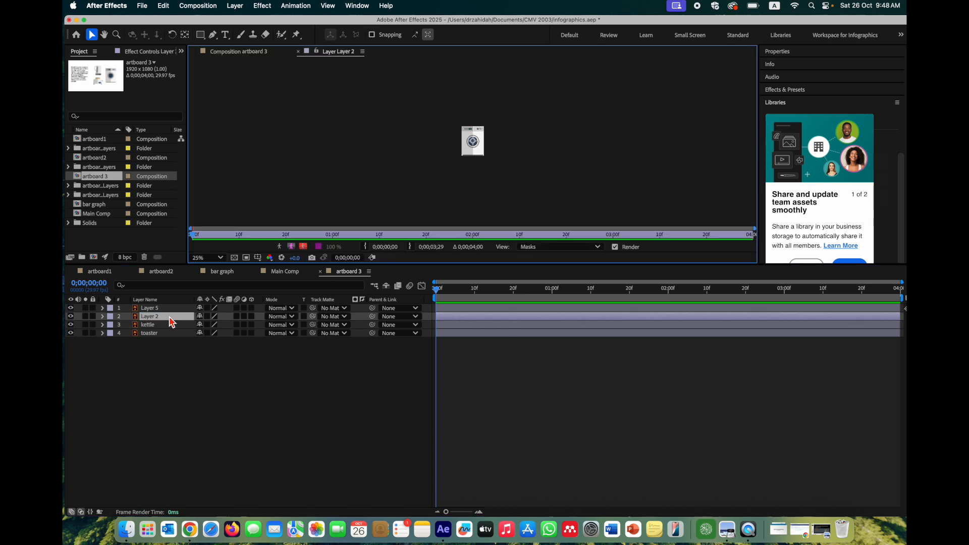
pyautogui.click(235, 52)
pyautogui.doubleClick(161, 313)
pyautogui.click(239, 53)
pyautogui.click(166, 318)
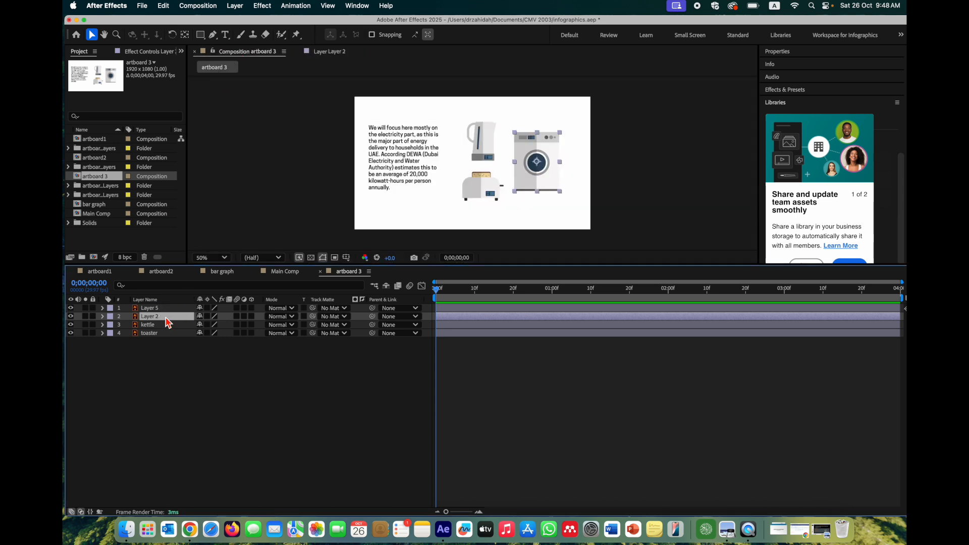
pyautogui.press('Return')
pyautogui.write('was')
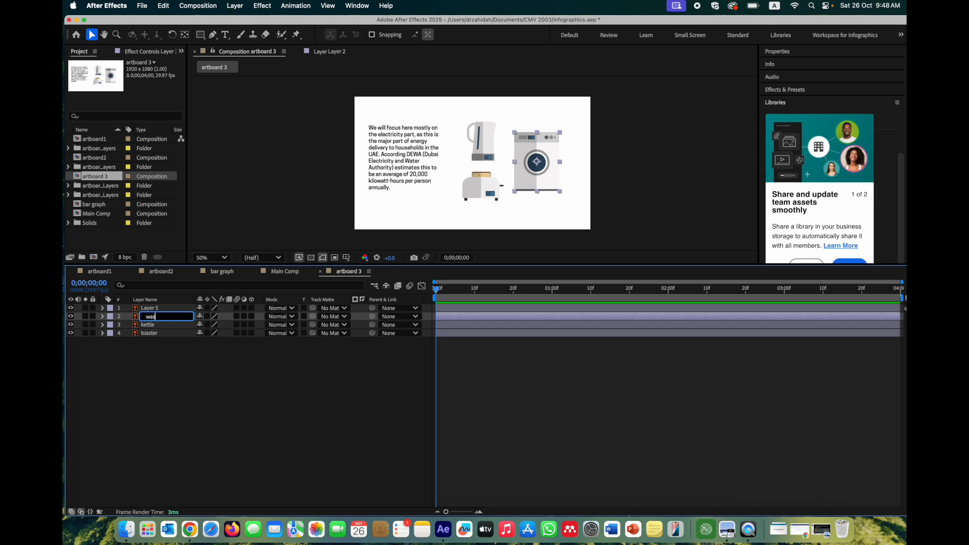
pyautogui.write('her machime')
pyautogui.press('Return')
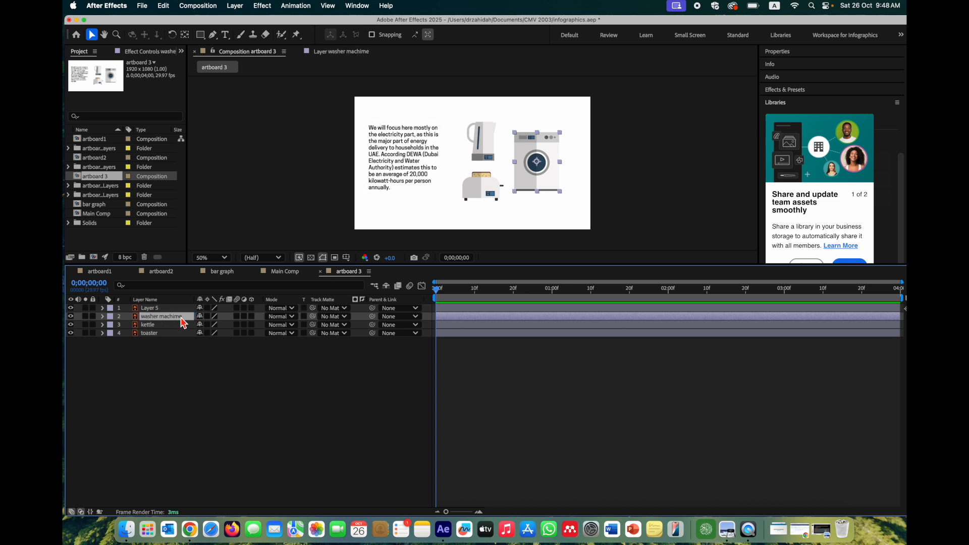
pyautogui.doubleClick(181, 317)
pyautogui.click(181, 318)
pyautogui.press('Return')
pyautogui.click(179, 317)
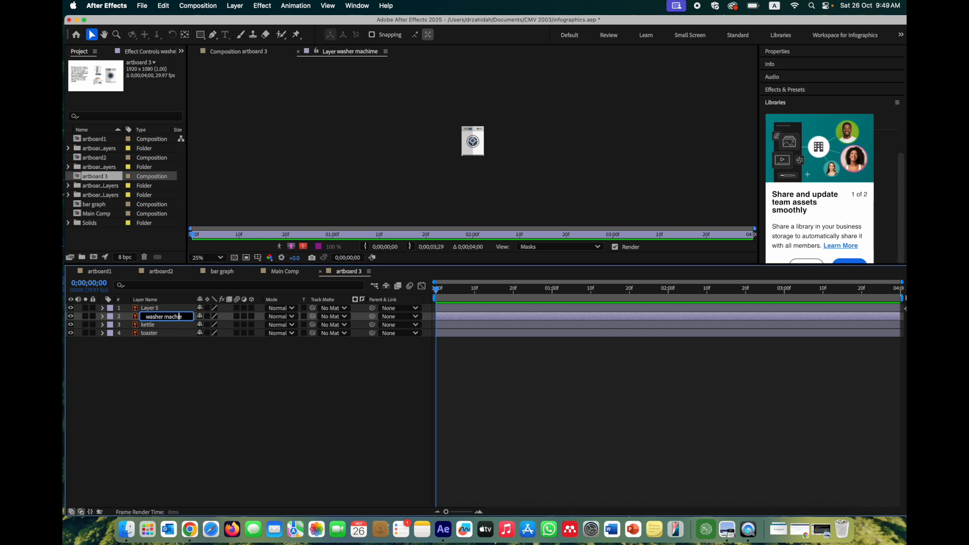
pyautogui.write('n')
pyautogui.click(195, 372)
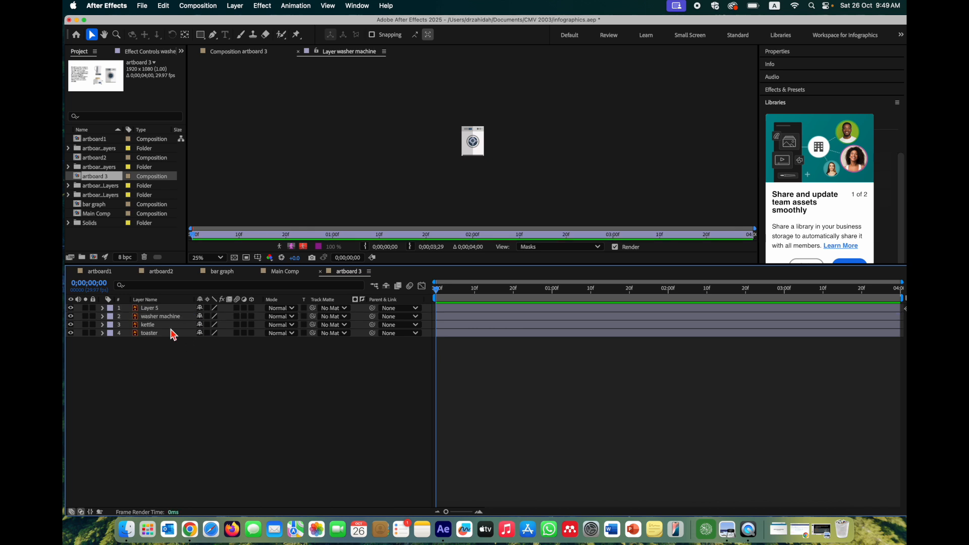
# Return to the artboard 3 composition view and rename Layer 5 as text
pyautogui.click(170, 310)
pyautogui.click(239, 52)
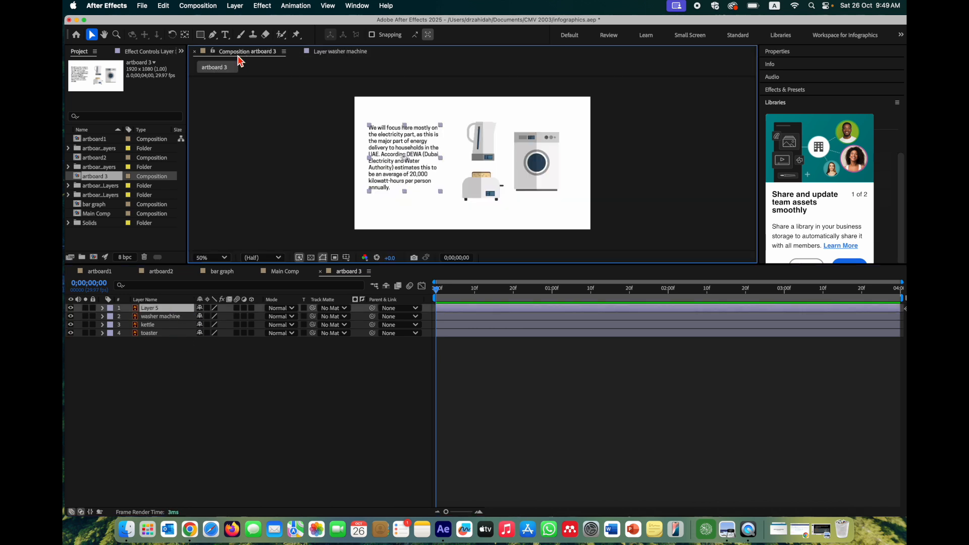
pyautogui.click(158, 311)
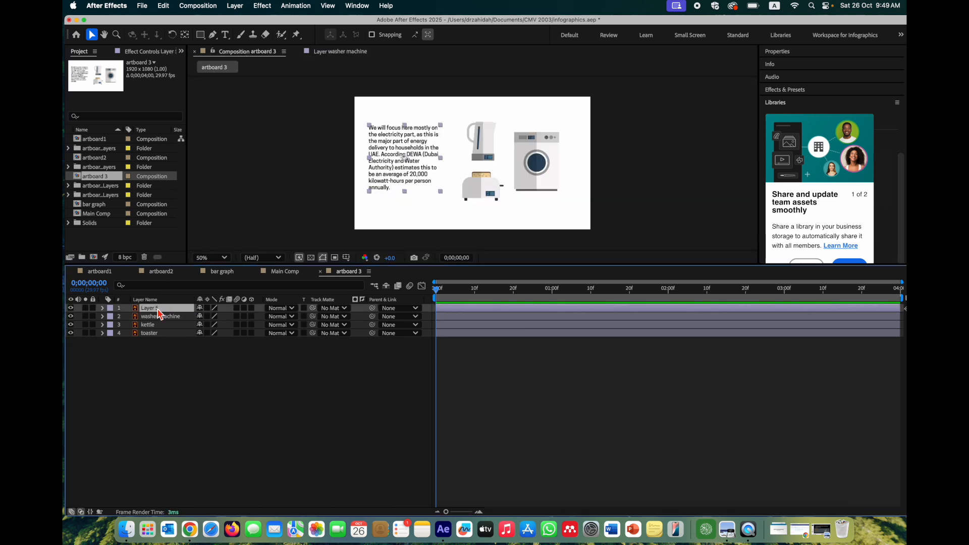
pyautogui.press('Return')
pyautogui.write('te')
pyautogui.click(160, 388)
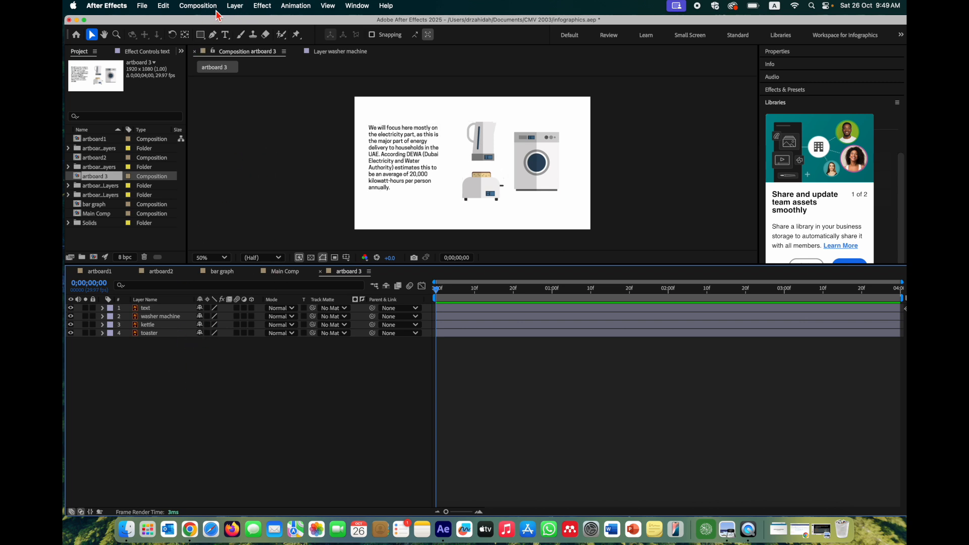
# Add a two-node camera named Camera 1 with the 50mm preset and pixels as units
pyautogui.click(241, 7)
pyautogui.moveTo(246, 23)
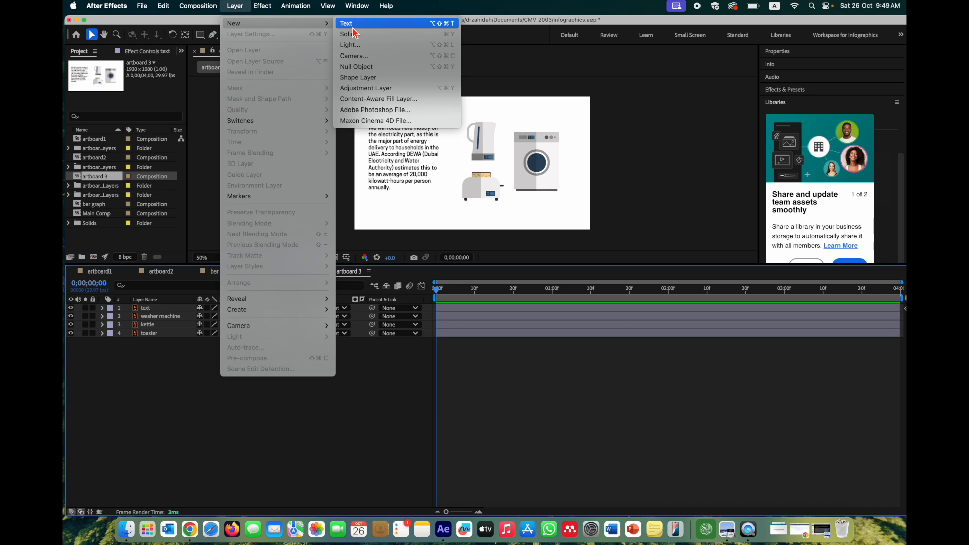
pyautogui.click(354, 56)
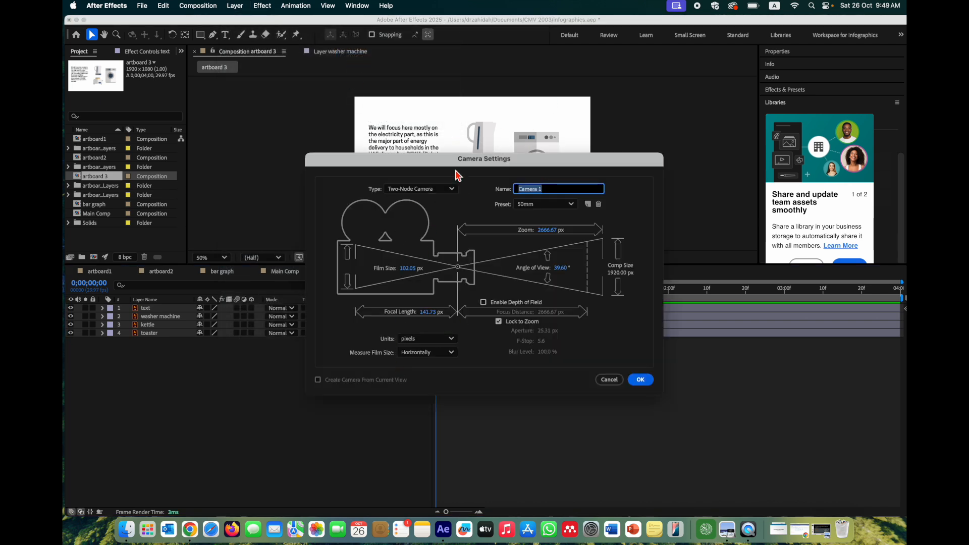
pyautogui.click(419, 339)
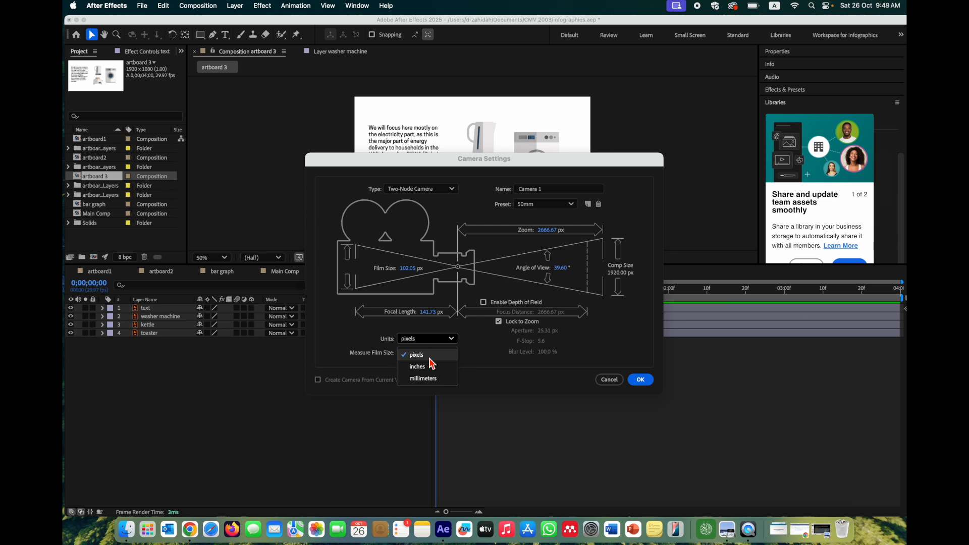
pyautogui.click(640, 380)
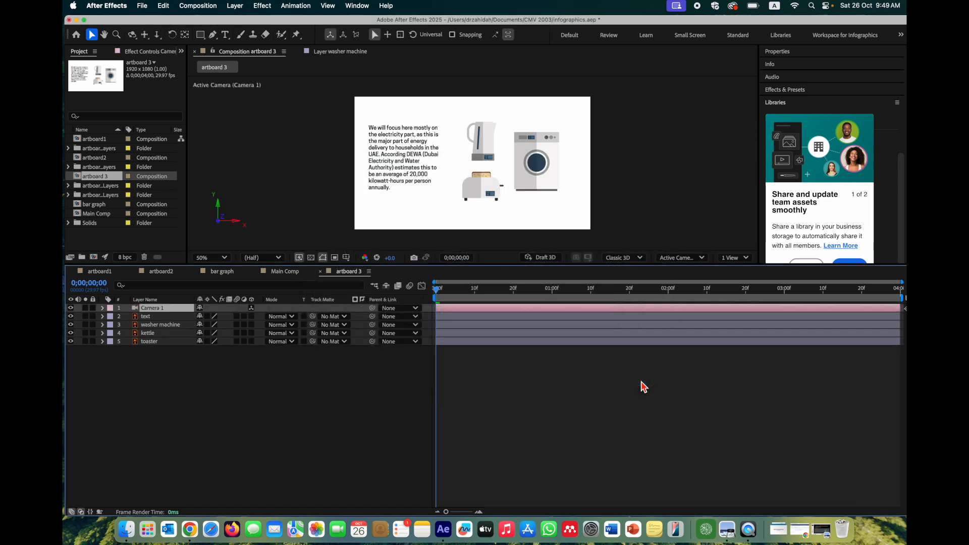
# Add an Aperture keyframe to Camera 1 at the start of the composition and turn its Depth of Field on
pyautogui.click(102, 308)
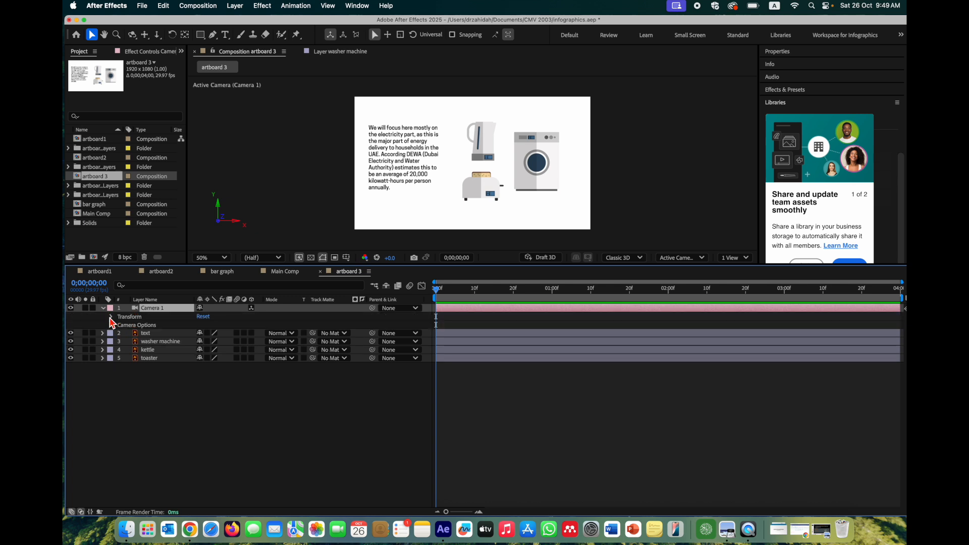
pyautogui.click(111, 317)
pyautogui.click(111, 317)
pyautogui.click(111, 325)
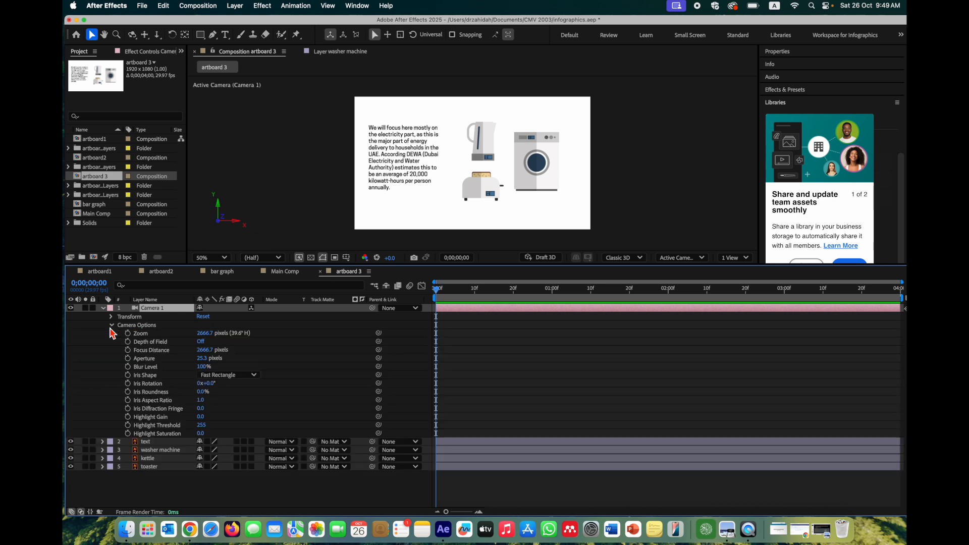
pyautogui.click(127, 358)
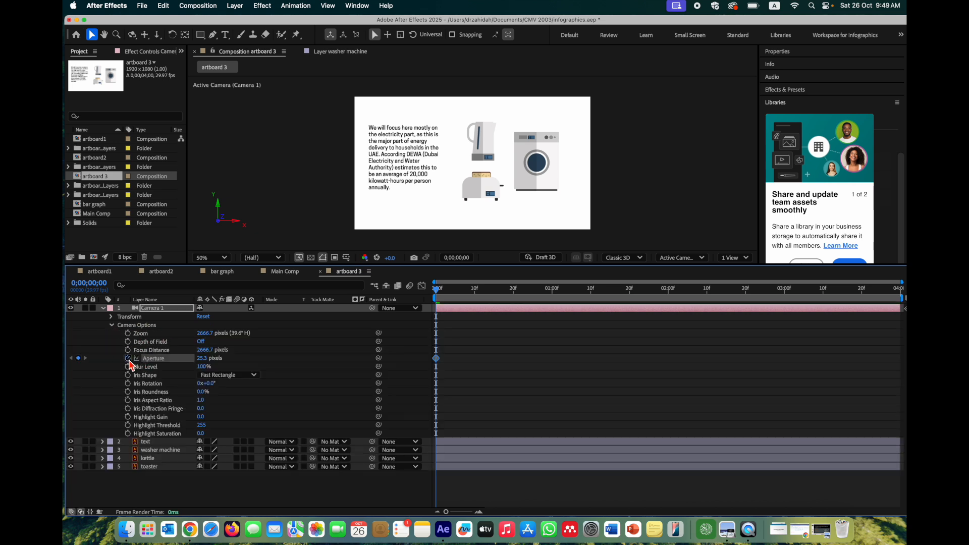
pyautogui.click(203, 345)
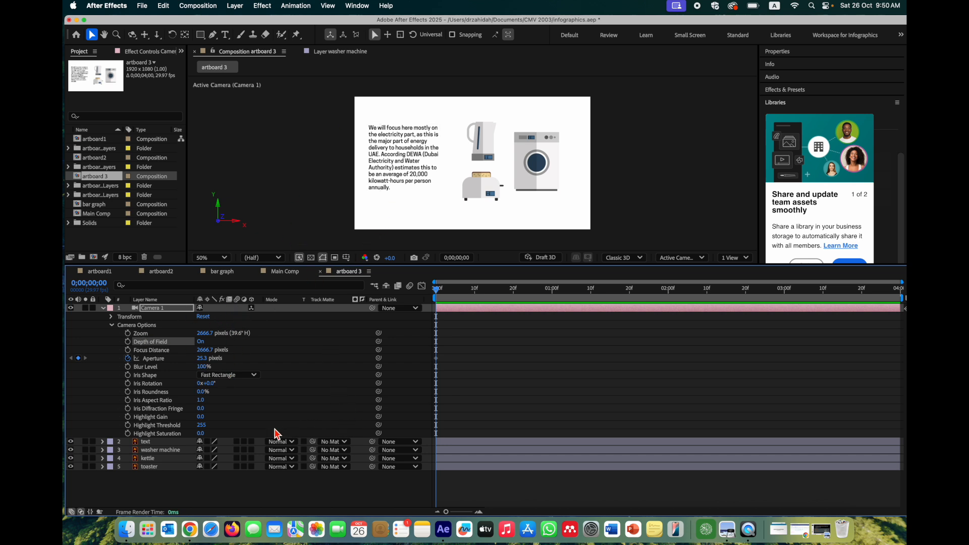
# Make the text, washer machine, kettle and toaster layers 3D
pyautogui.click(252, 442)
pyautogui.click(251, 442)
pyautogui.click(251, 442)
pyautogui.click(486, 137)
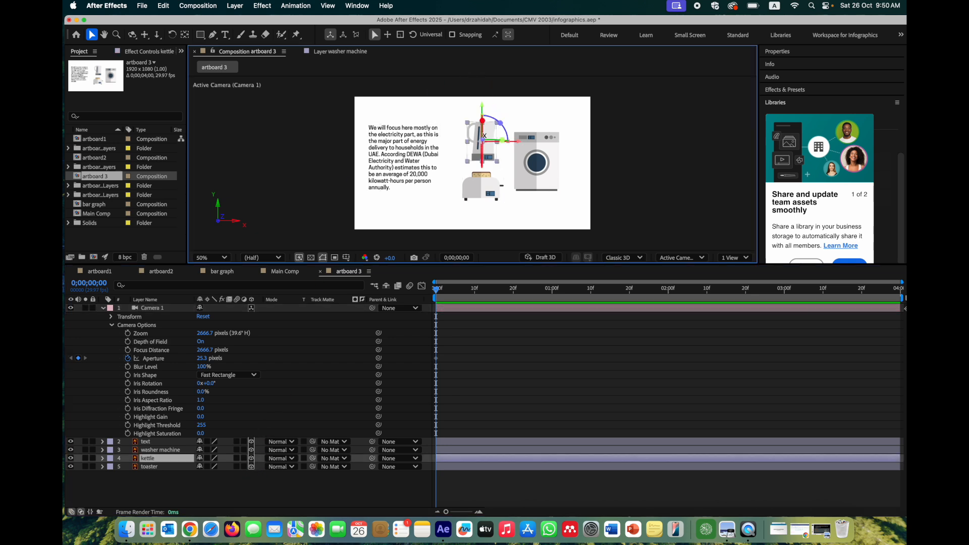
pyautogui.click(480, 192)
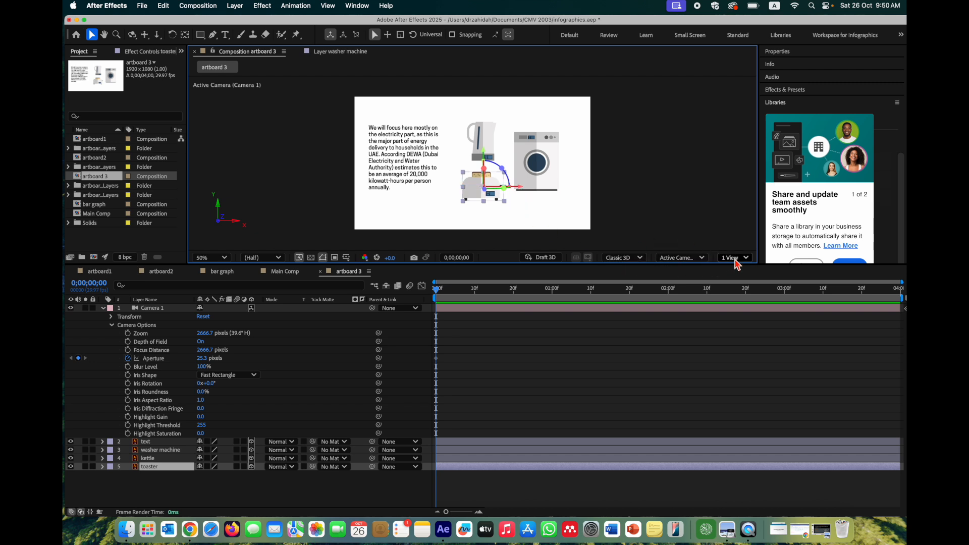
# Switch the composition viewer to the 2 Views layout
pyautogui.click(750, 259)
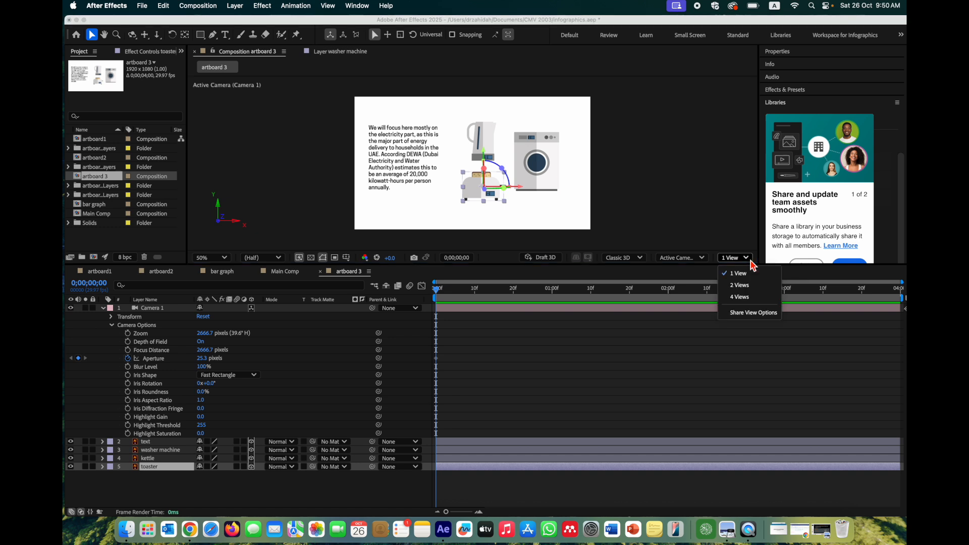
pyautogui.click(740, 286)
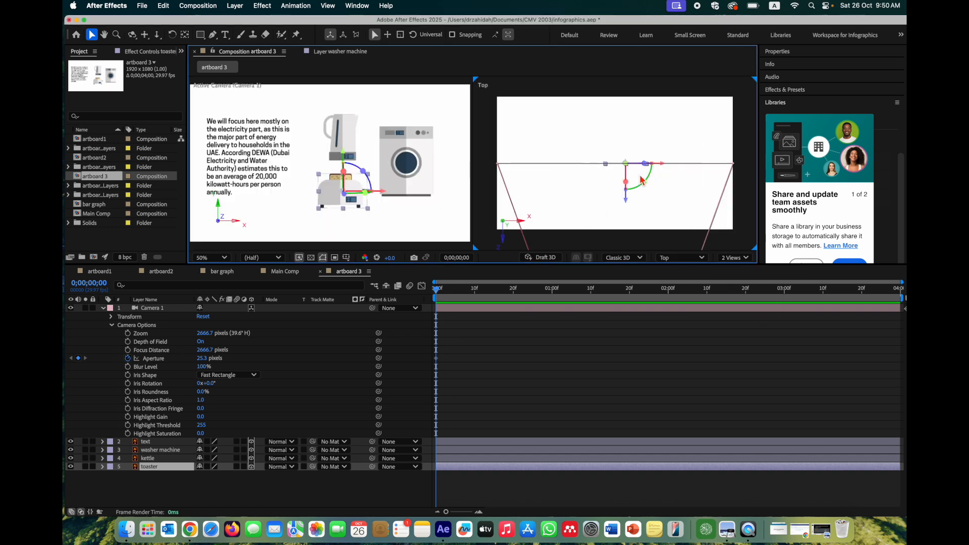
# Examine which 3D view each of the two viewports uses and which other views are available for them
pyautogui.click(104, 36)
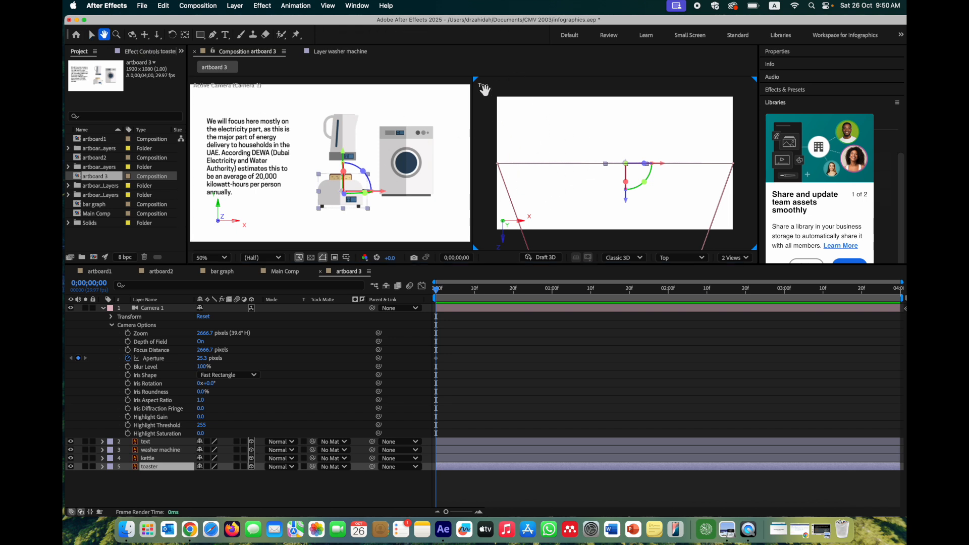
pyautogui.click(485, 90)
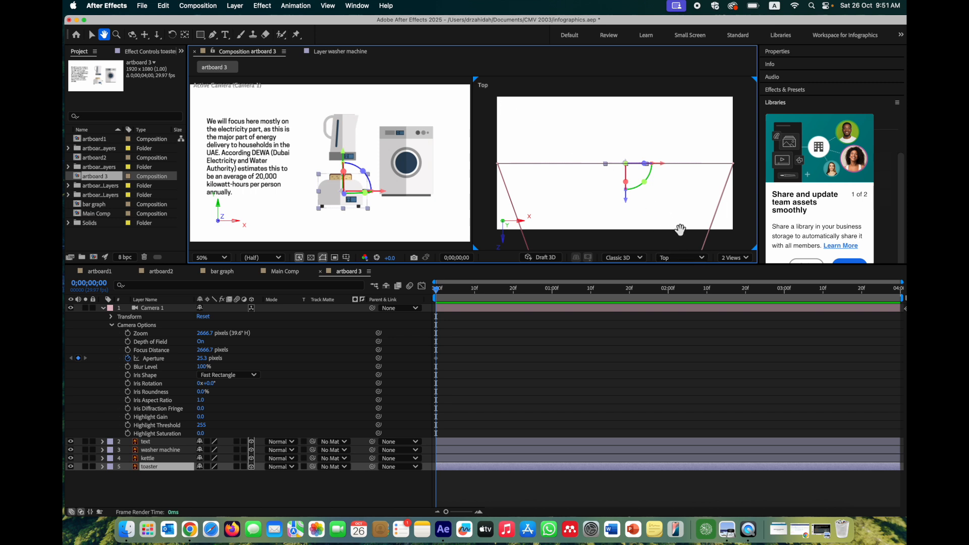
pyautogui.click(703, 260)
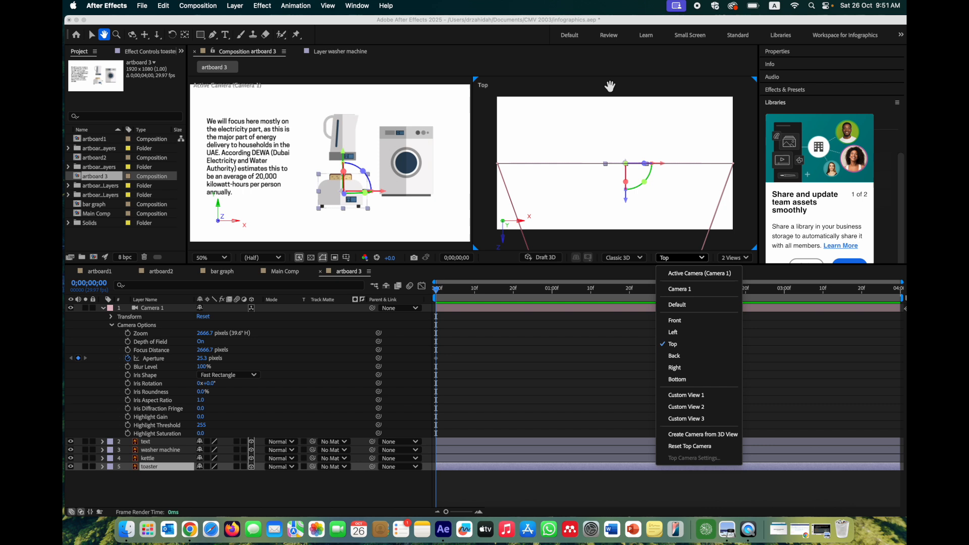
pyautogui.click(610, 87)
pyautogui.click(221, 93)
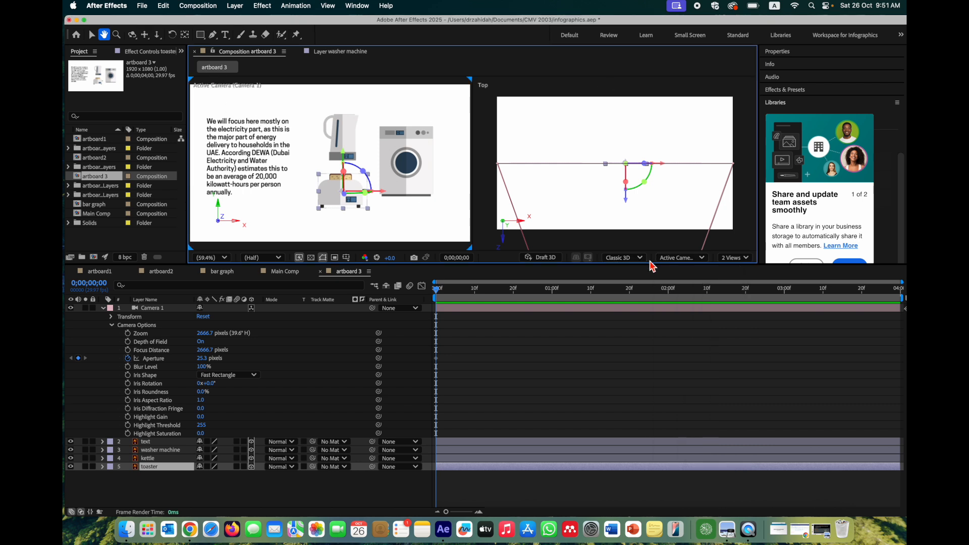
pyautogui.click(701, 258)
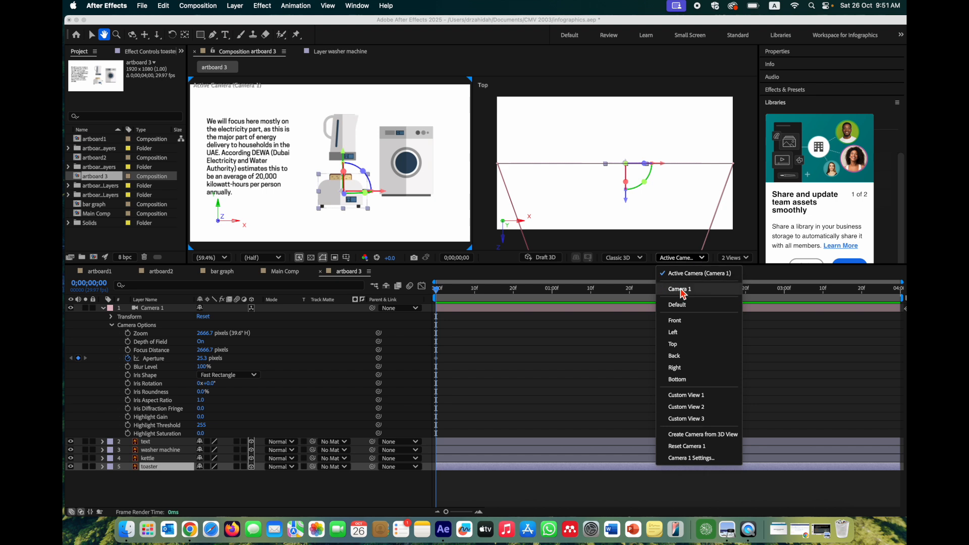
pyautogui.click(589, 90)
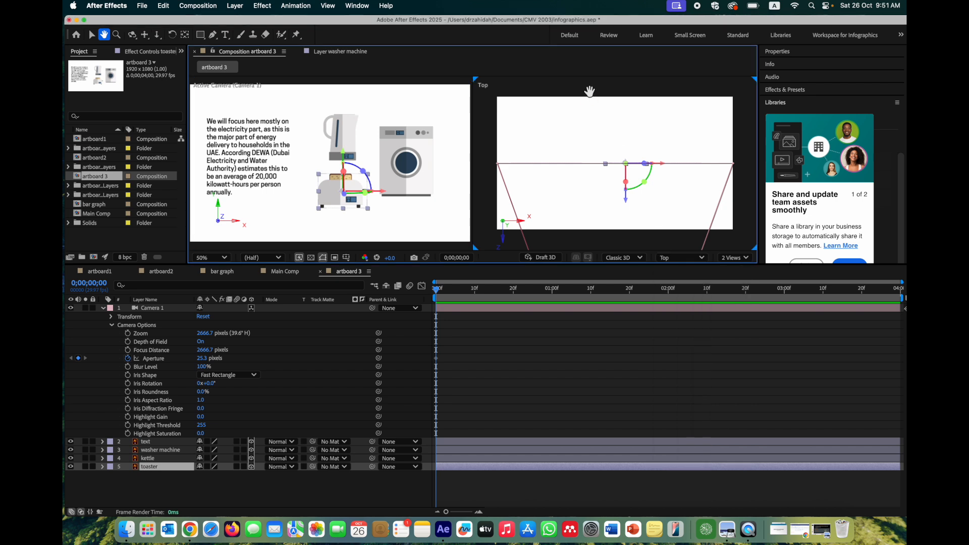
pyautogui.click(687, 259)
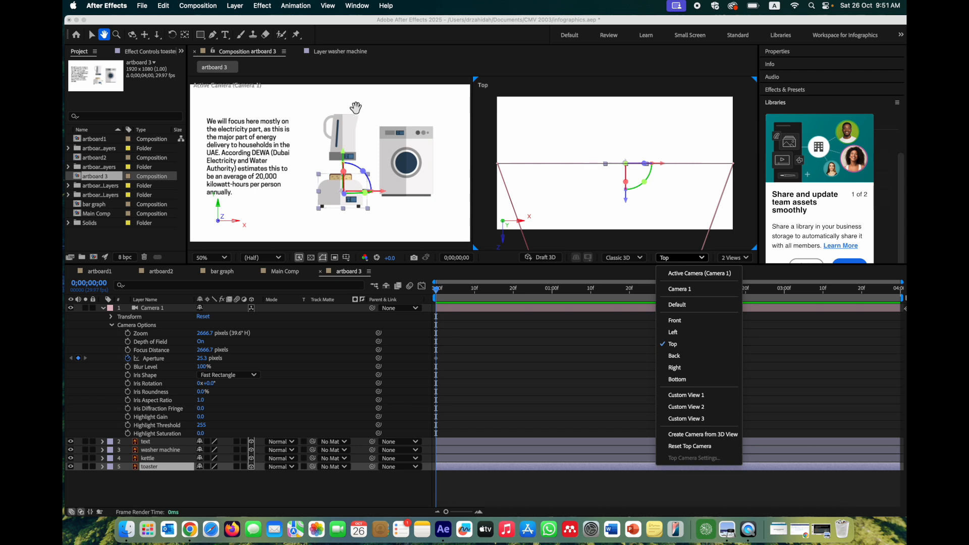
pyautogui.click(359, 100)
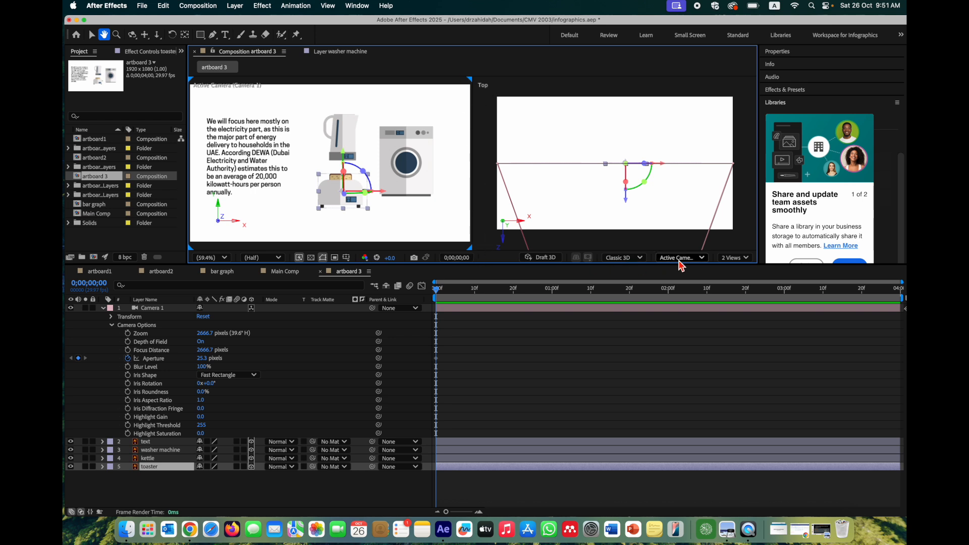
pyautogui.click(703, 258)
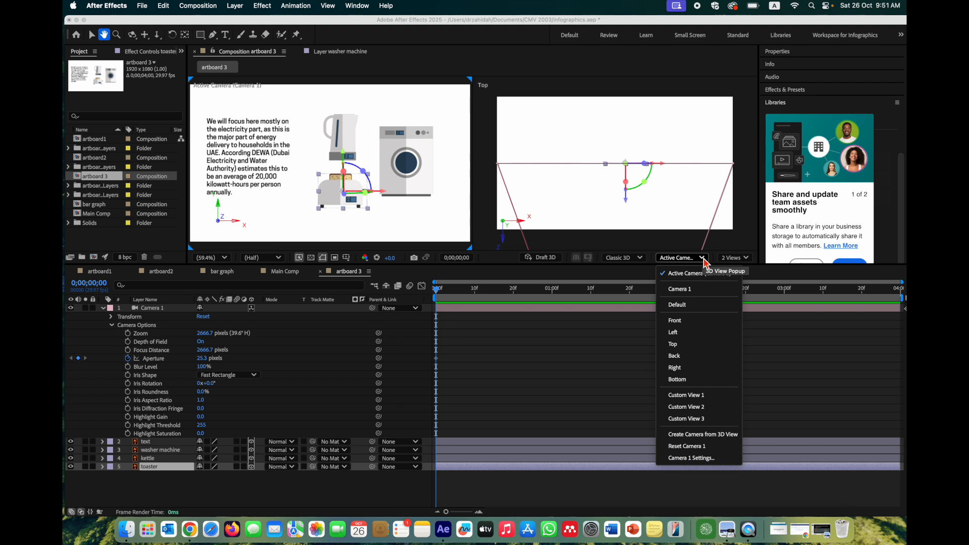
pyautogui.click(572, 97)
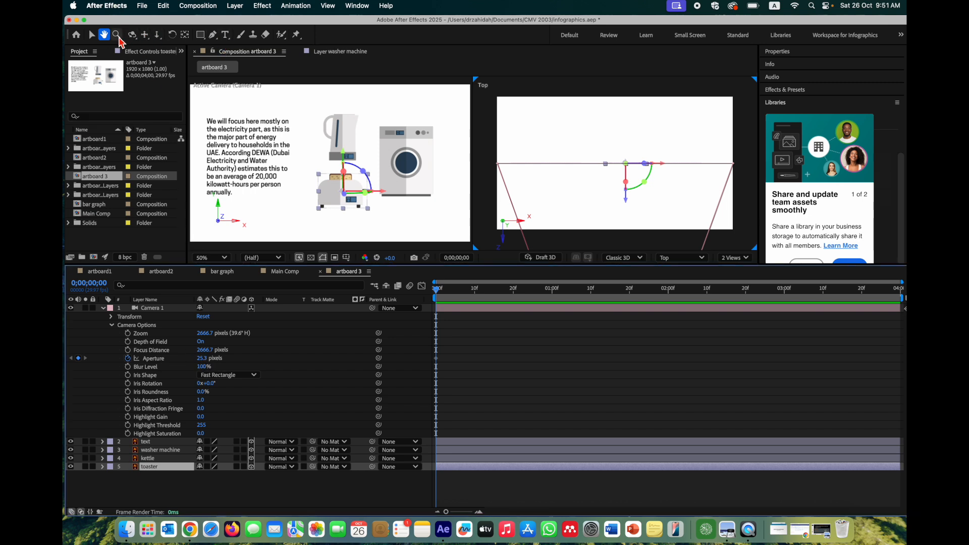
# Raise Camera 1's Aperture to 1431.3 pixels at the first keyframe
pyautogui.click(90, 35)
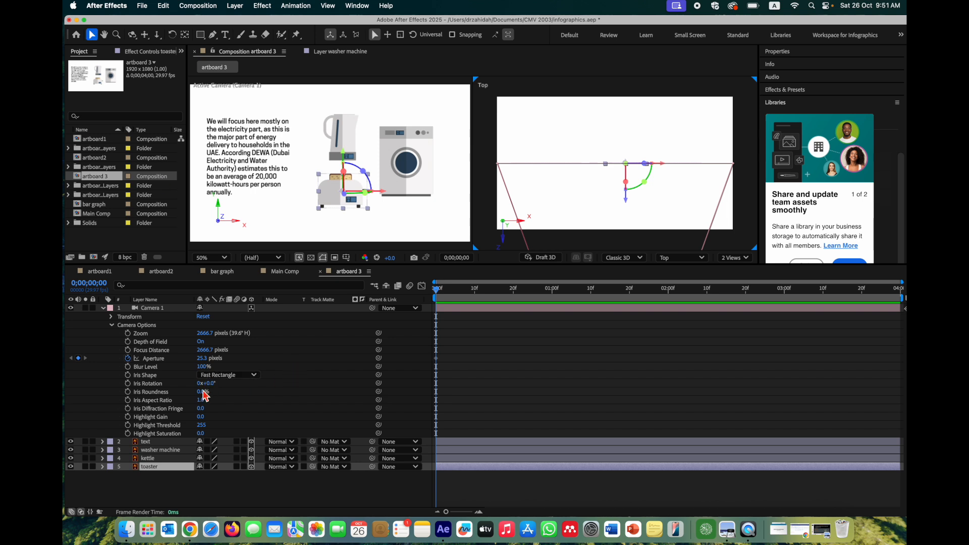
pyautogui.moveTo(203, 359); pyautogui.dragTo(254, 365)
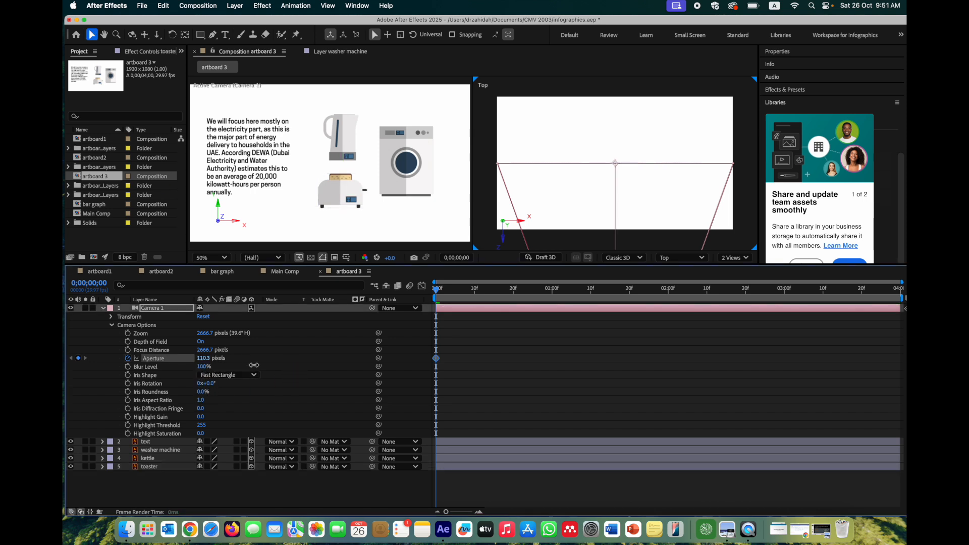
pyautogui.moveTo(411, 369); pyautogui.dragTo(589, 364)
pyautogui.moveTo(686, 364); pyautogui.dragTo(798, 365)
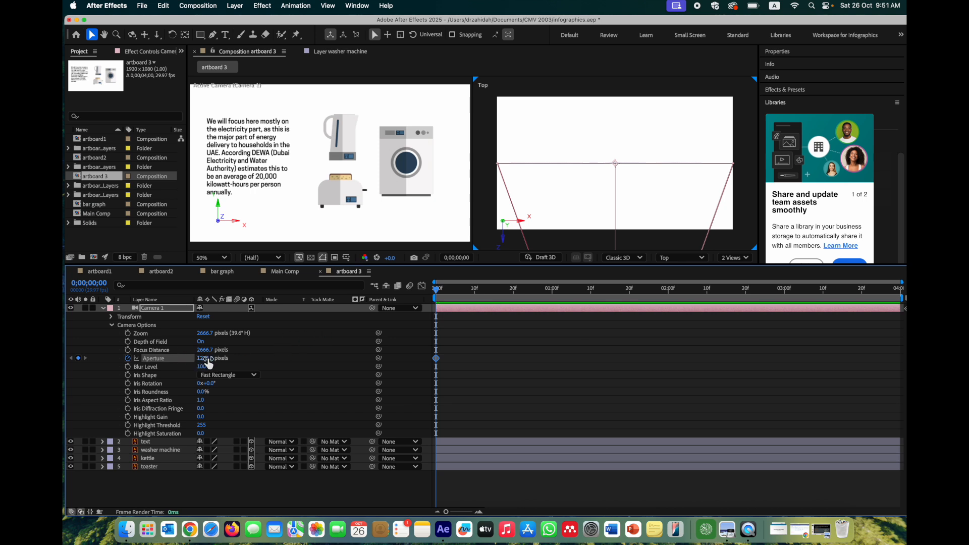
pyautogui.moveTo(206, 359); pyautogui.dragTo(314, 367)
# Push the washer machine, kettle and toaster layers together away from the camera in the Top view, to a Z position of about 288
pyautogui.click(533, 89)
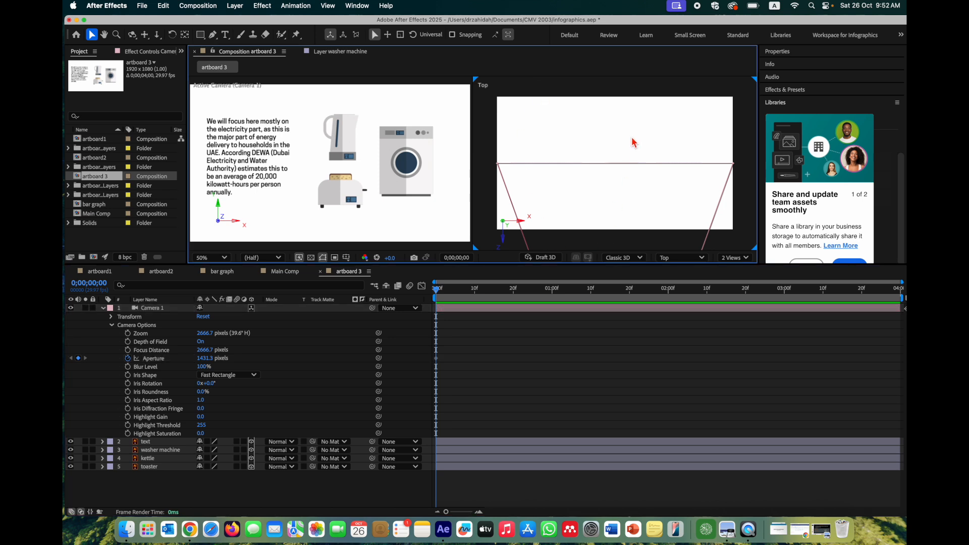
pyautogui.press(',')
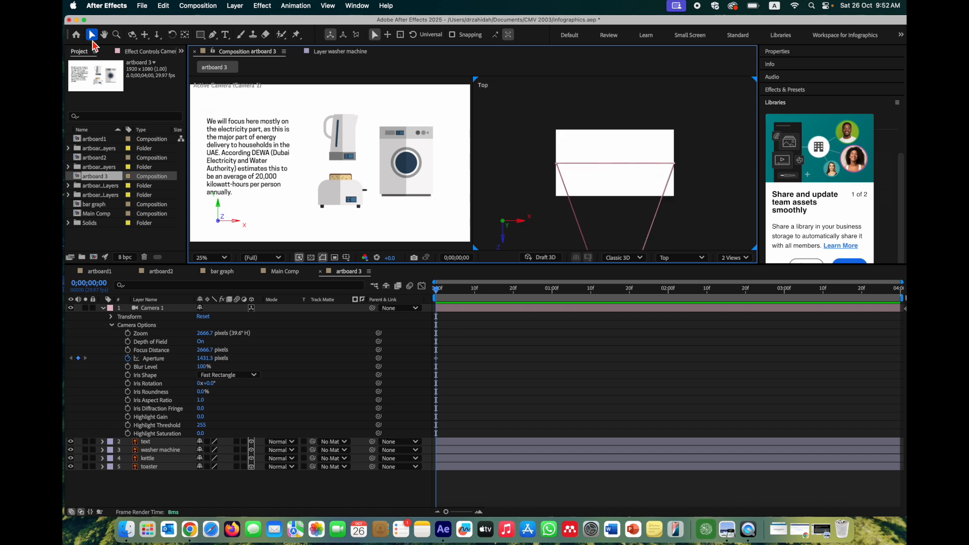
pyautogui.press('h')
pyautogui.moveTo(660, 201); pyautogui.dragTo(642, 86)
pyautogui.moveTo(627, 138); pyautogui.dragTo(638, 244)
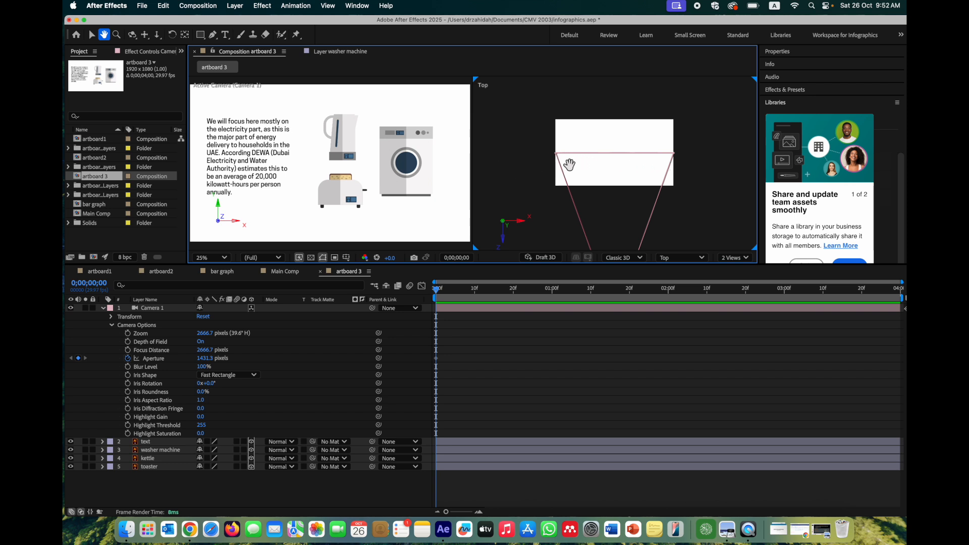
pyautogui.click(402, 163)
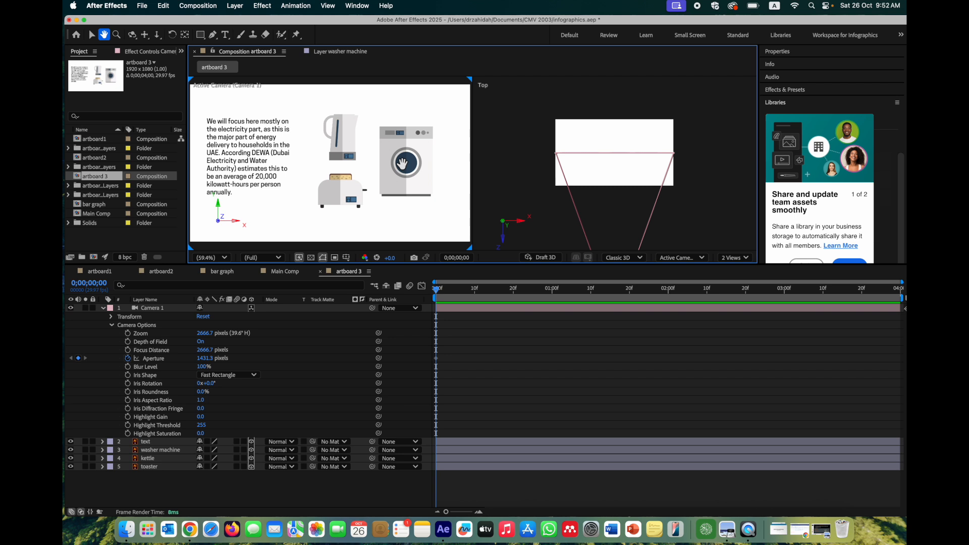
pyautogui.press('v')
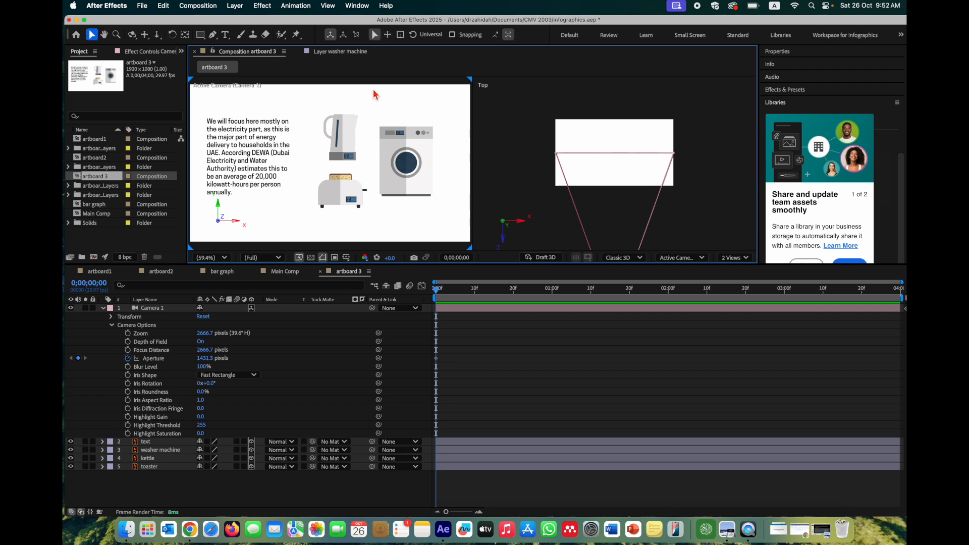
pyautogui.click(405, 142)
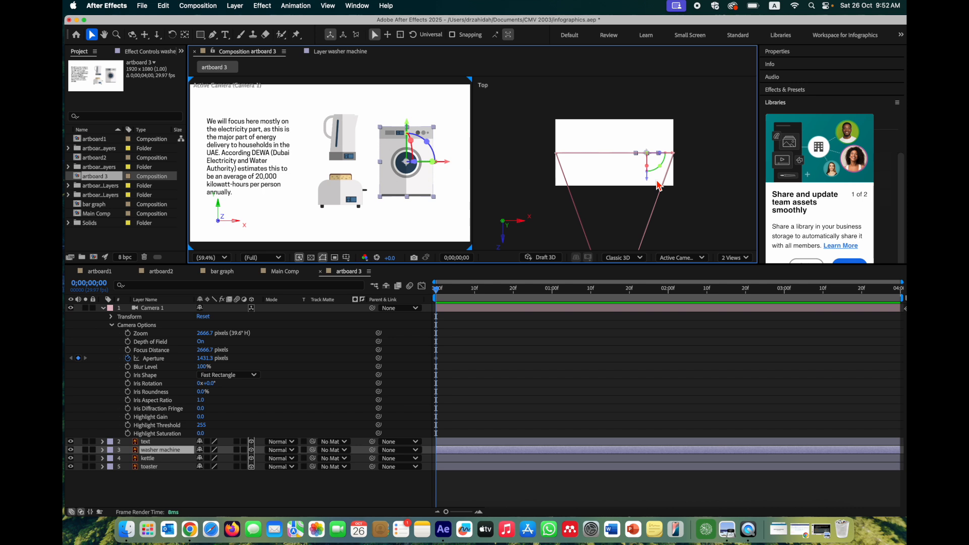
pyautogui.keyDown('shift'); pyautogui.click(338, 143); pyautogui.keyUp('shift')
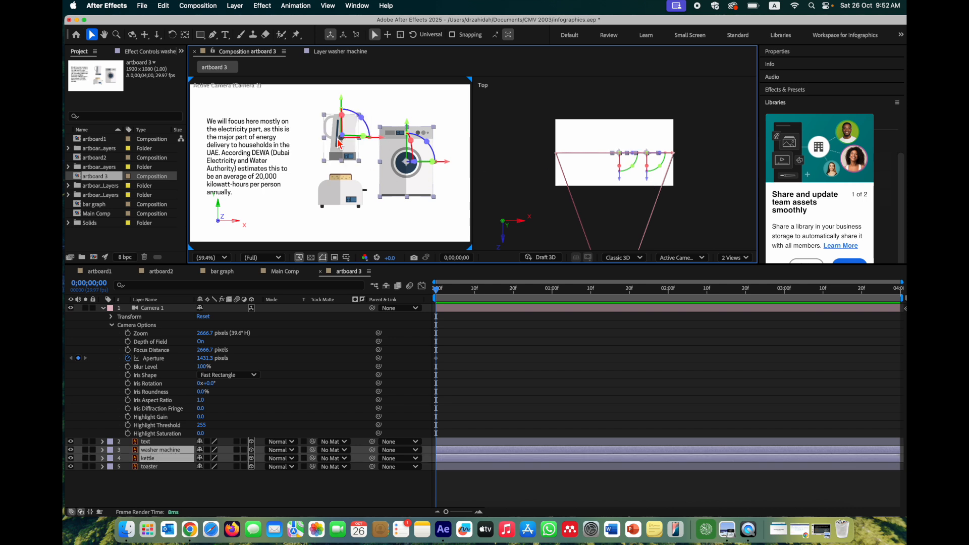
pyautogui.keyDown('shift'); pyautogui.click(342, 188); pyautogui.keyUp('shift')
pyautogui.moveTo(649, 181); pyautogui.dragTo(649, 165)
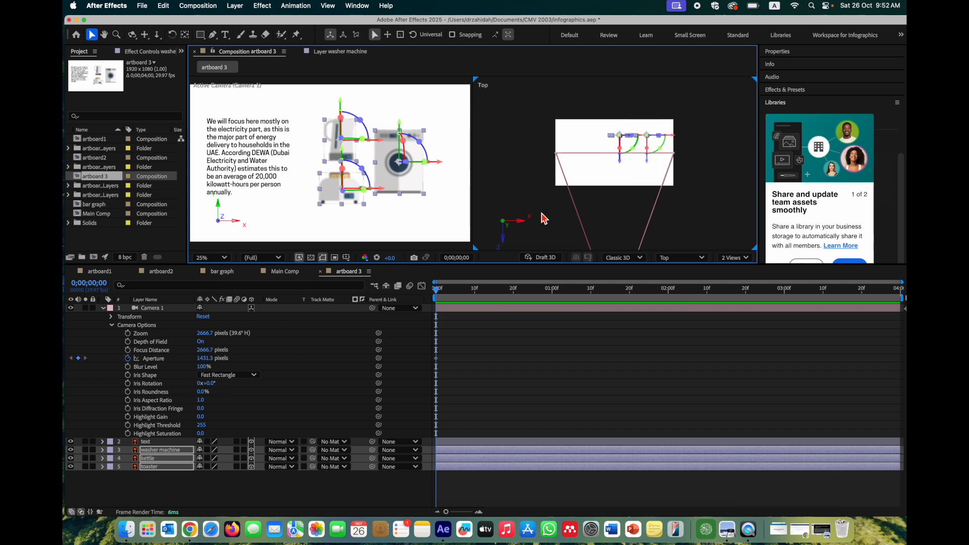
# Strengthen the blur on the appliances by setting Camera 1's Aperture to 2085.3 pixels
pyautogui.moveTo(205, 360); pyautogui.dragTo(411, 367)
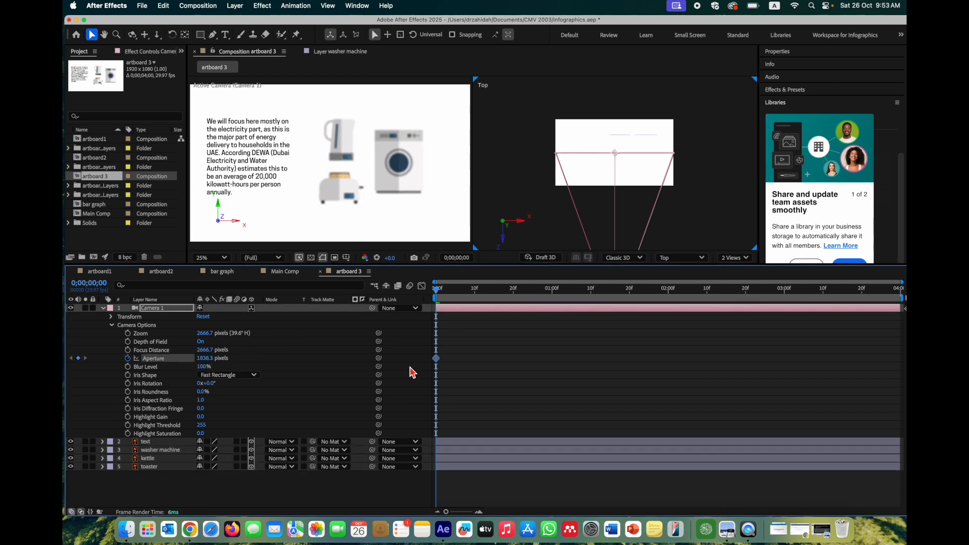
pyautogui.moveTo(206, 357); pyautogui.dragTo(267, 359)
pyautogui.moveTo(203, 357); pyautogui.dragTo(268, 357)
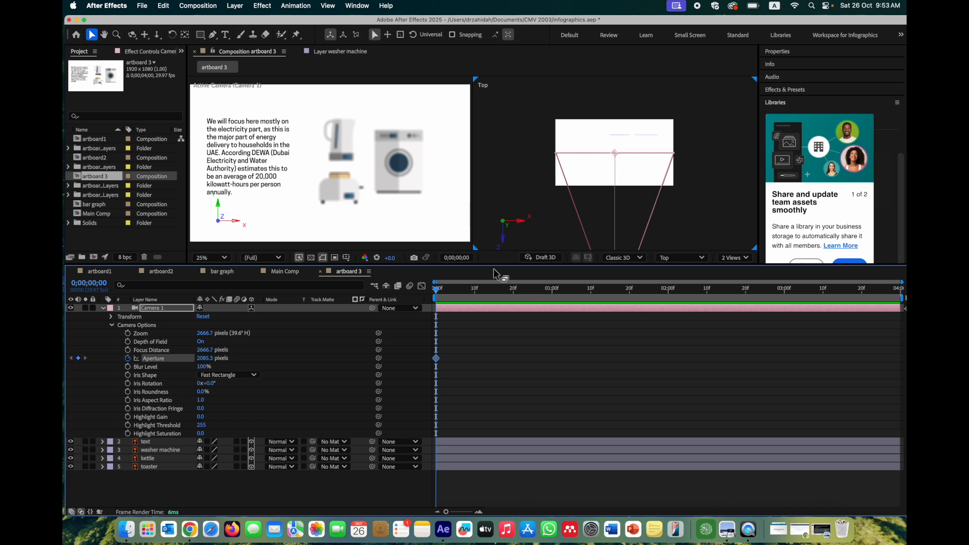
# Keyframe the washer machine's Position at 0;00;00;20, and move it toward the camera to Z 16 at 0;00;01;00 in the Top view
pyautogui.moveTo(437, 292); pyautogui.dragTo(476, 291)
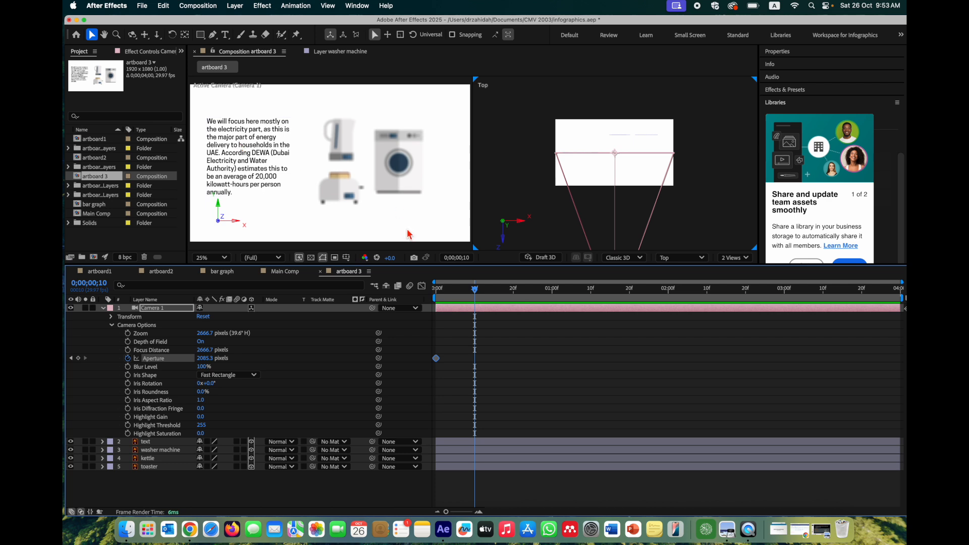
pyautogui.moveTo(476, 294); pyautogui.dragTo(514, 295)
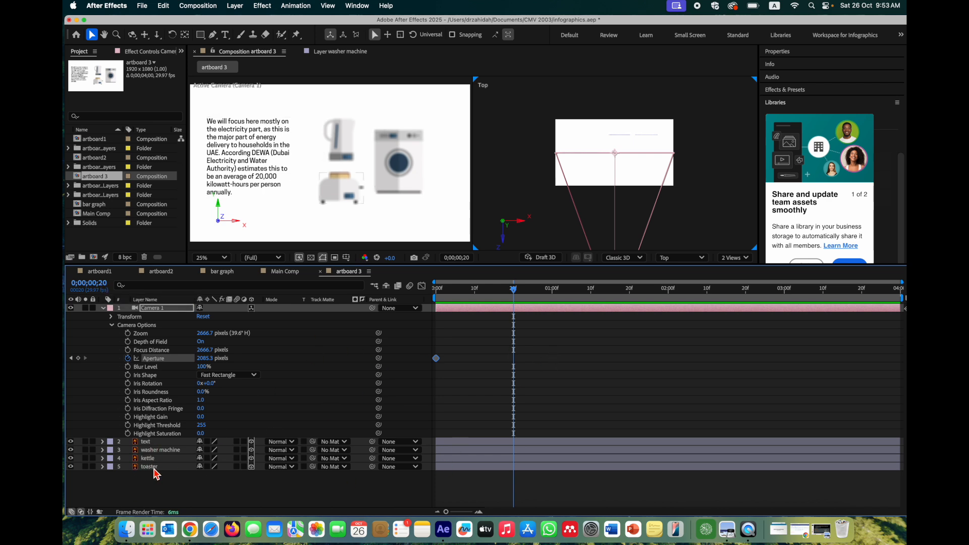
pyautogui.click(161, 451)
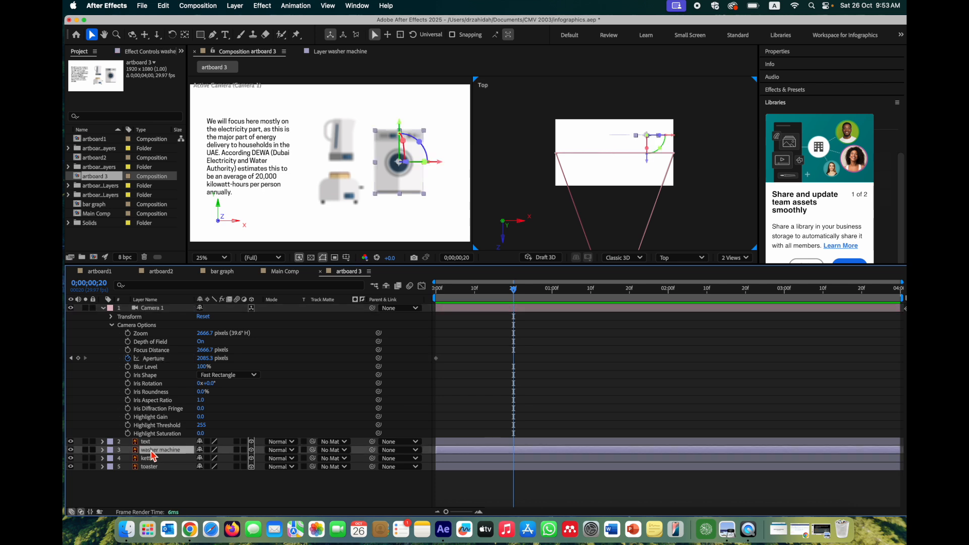
pyautogui.press('p')
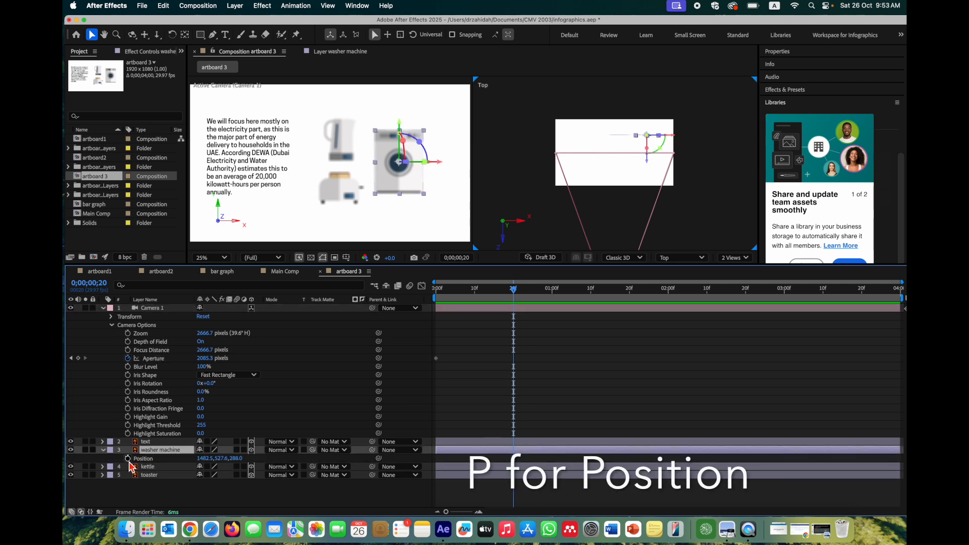
pyautogui.click(127, 458)
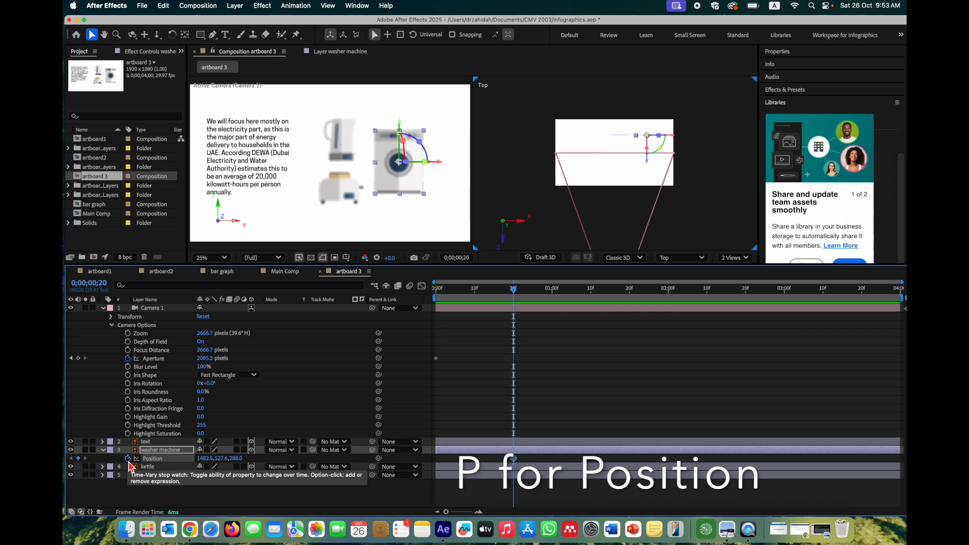
pyautogui.click(513, 458)
pyautogui.moveTo(515, 294); pyautogui.dragTo(555, 295)
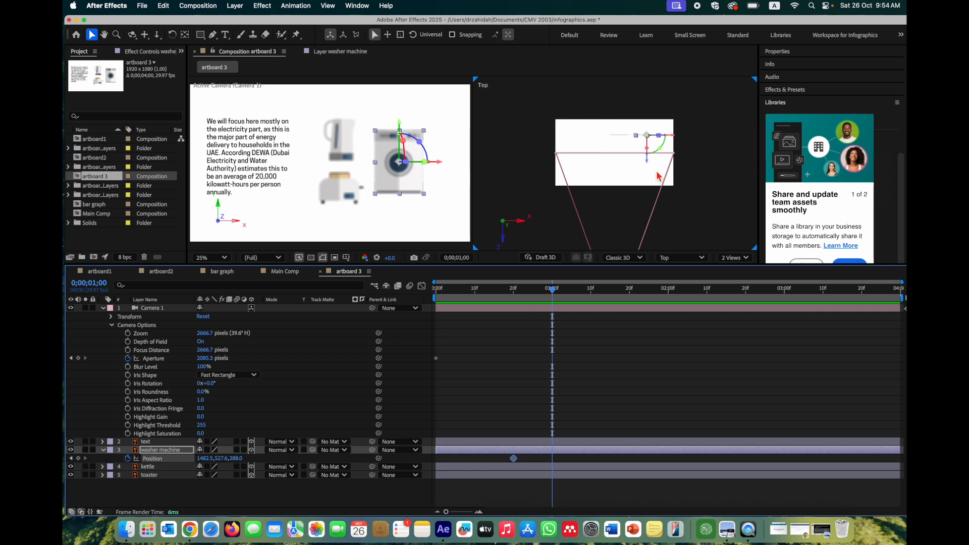
pyautogui.moveTo(646, 156); pyautogui.dragTo(652, 176)
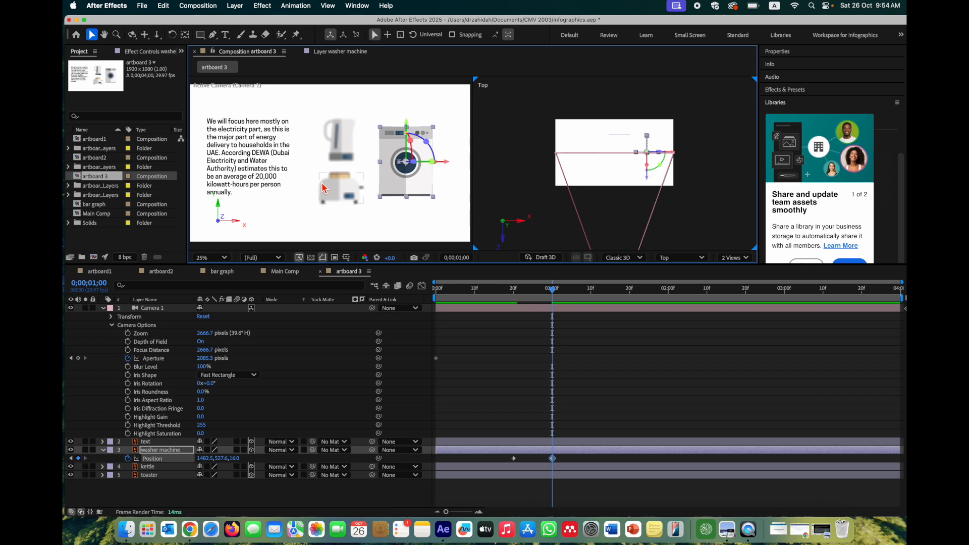
# Keyframe the kettle's Position at 0;00;01;10, and move it toward the camera to Z 8 at 0;00;01;20 in the Top view
pyautogui.click(554, 290)
pyautogui.moveTo(555, 293); pyautogui.dragTo(594, 296)
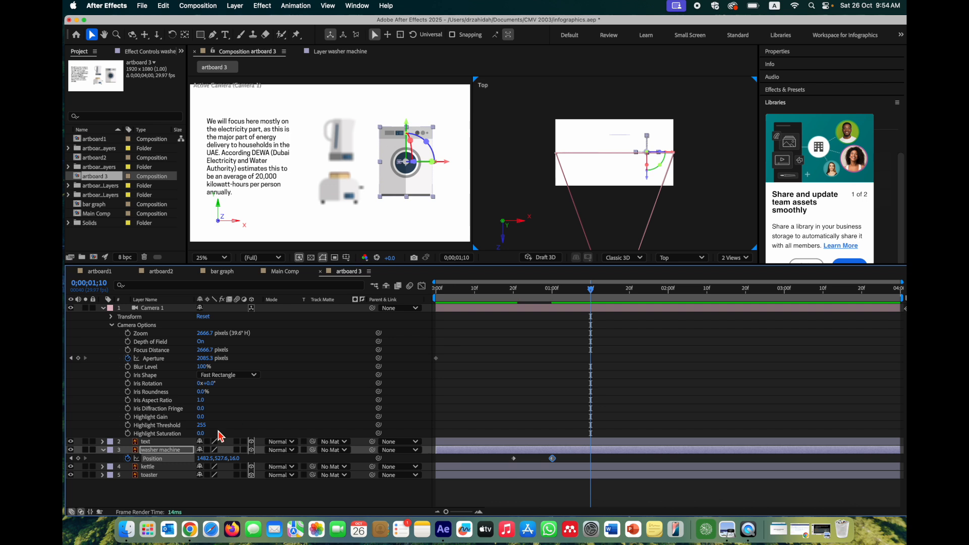
pyautogui.click(150, 469)
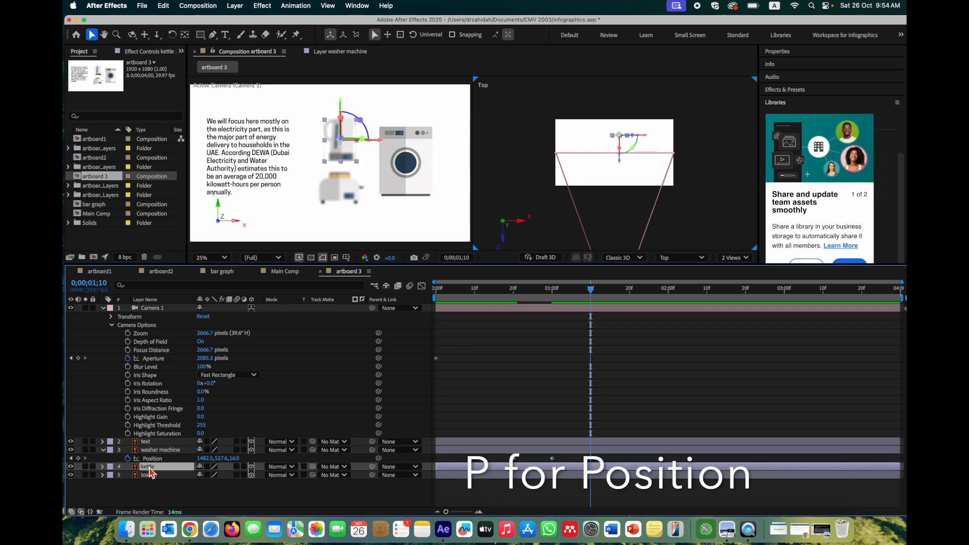
pyautogui.press('p')
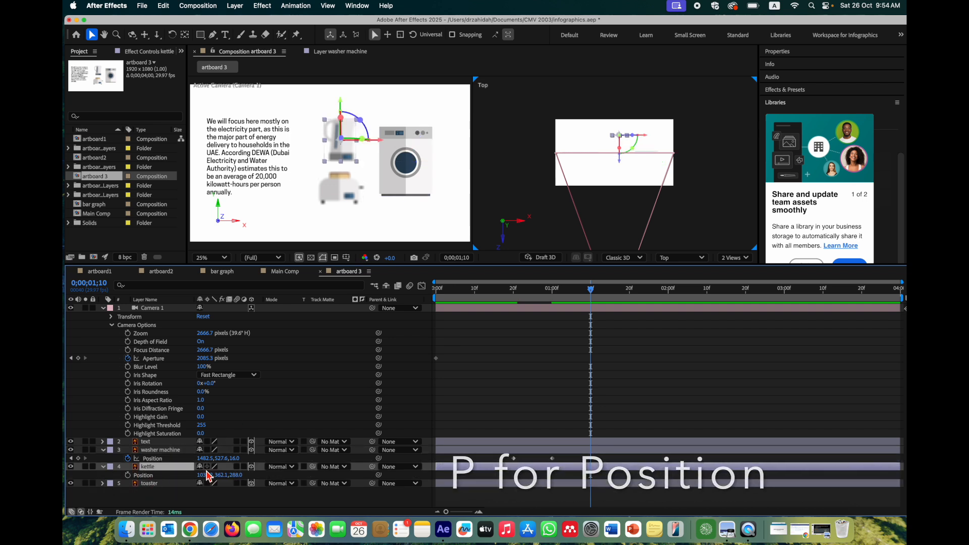
pyautogui.click(128, 475)
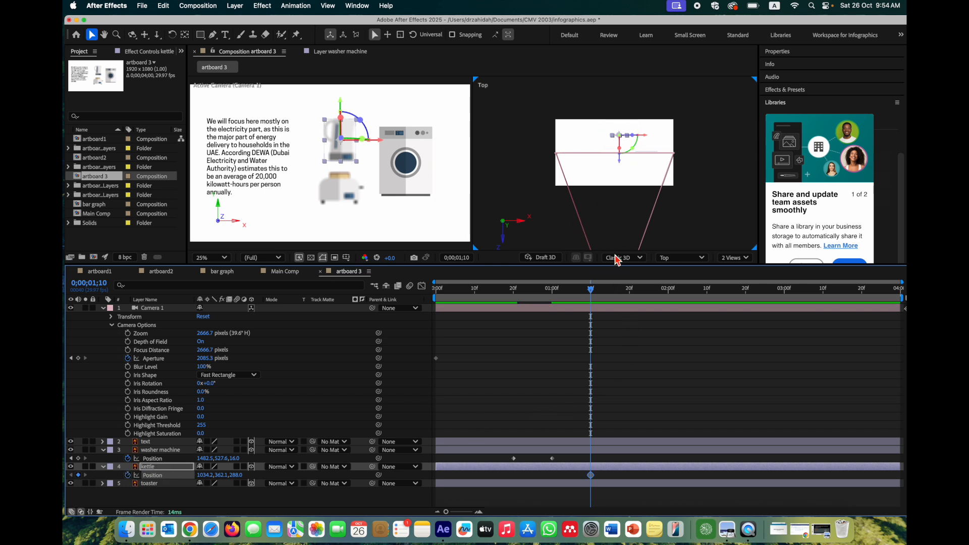
pyautogui.moveTo(595, 295); pyautogui.dragTo(633, 299)
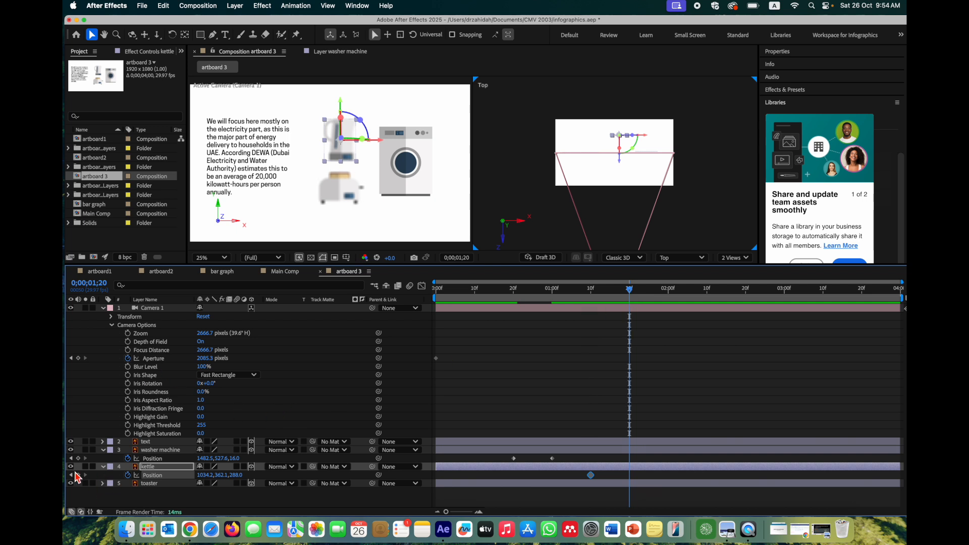
pyautogui.moveTo(621, 165); pyautogui.dragTo(626, 182)
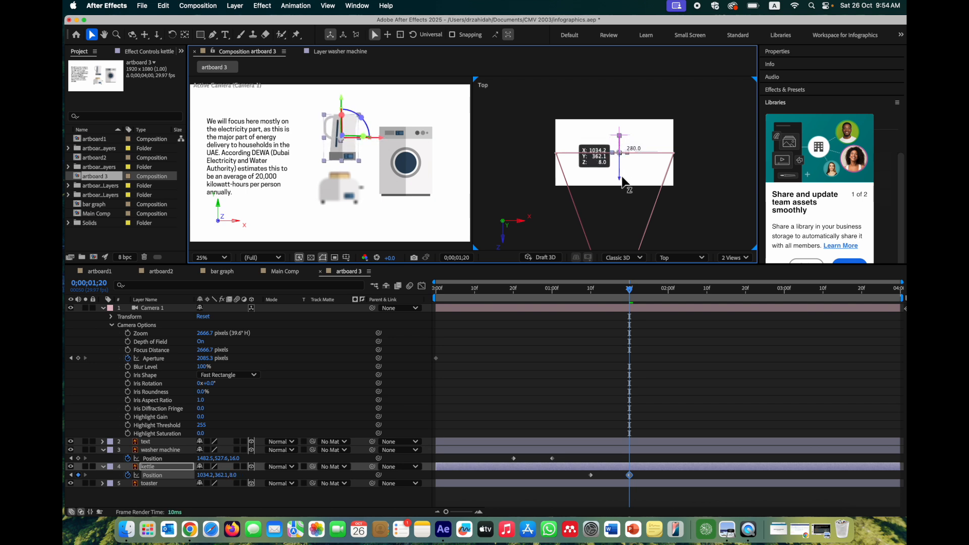
# Keyframe the toaster's Position at 0;00;02;00, and move it toward the camera to Z -8 at 0;00;02;10 in the Top view
pyautogui.moveTo(628, 293); pyautogui.dragTo(671, 296)
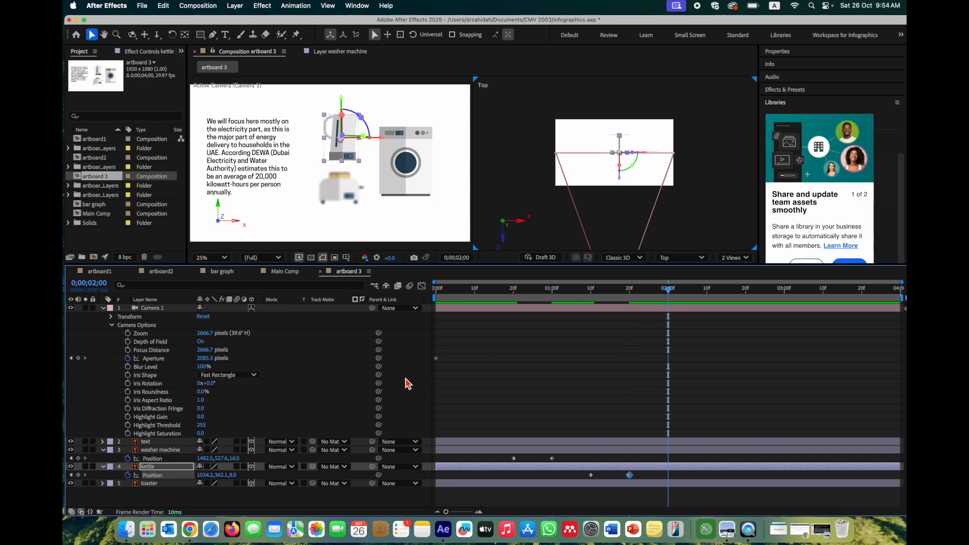
pyautogui.click(149, 485)
pyautogui.press('p')
pyautogui.click(127, 492)
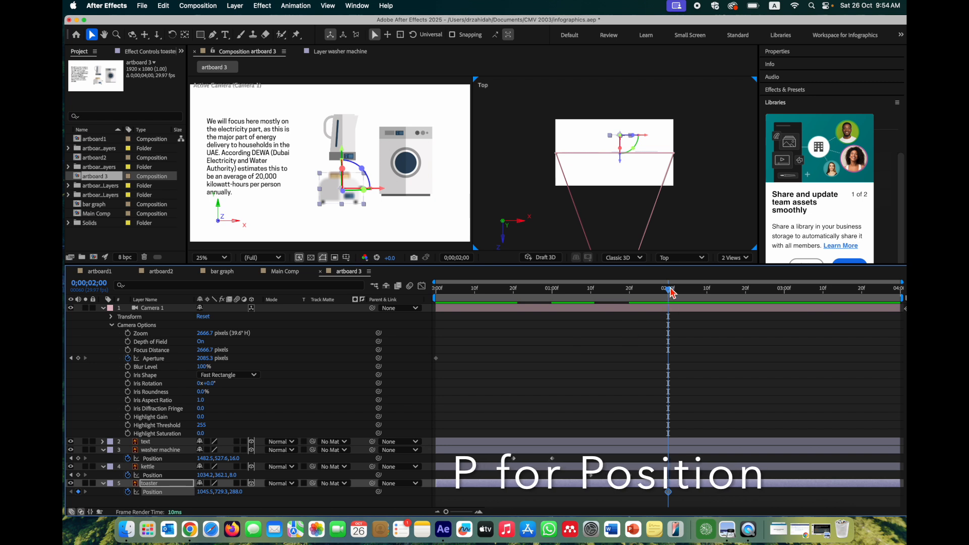
pyautogui.moveTo(671, 291); pyautogui.dragTo(710, 292)
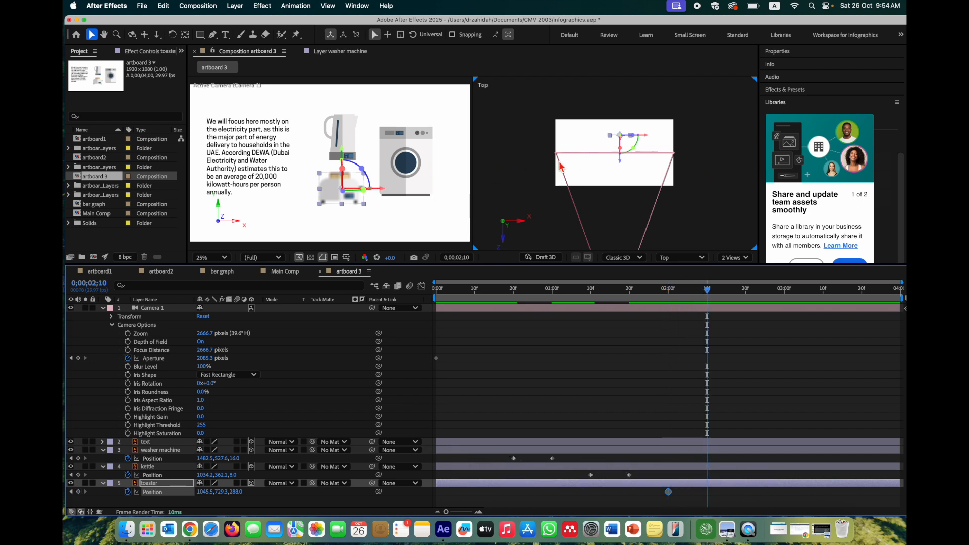
pyautogui.moveTo(624, 167); pyautogui.dragTo(626, 184)
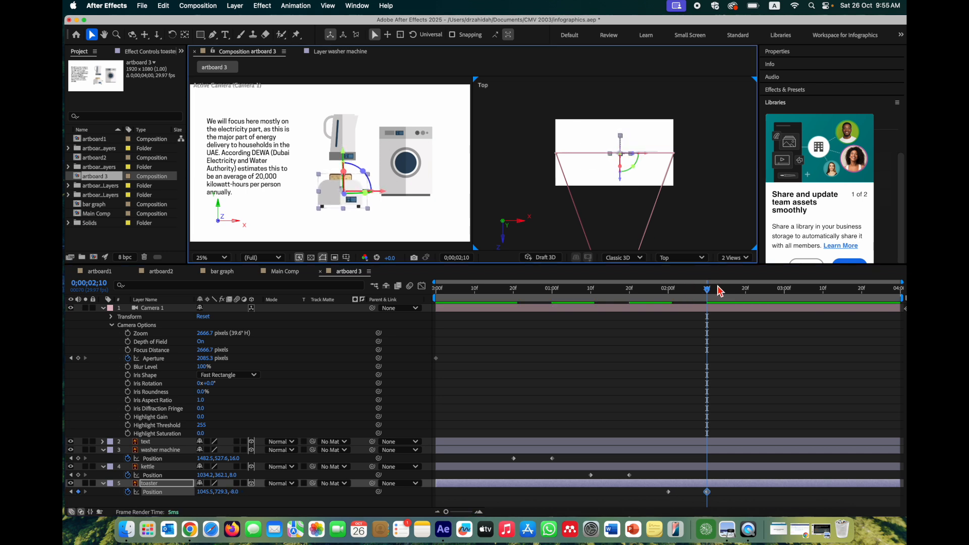
# Preview the appliance focus animation from the start of the artboard 3 composition
pyautogui.moveTo(711, 293); pyautogui.dragTo(402, 324)
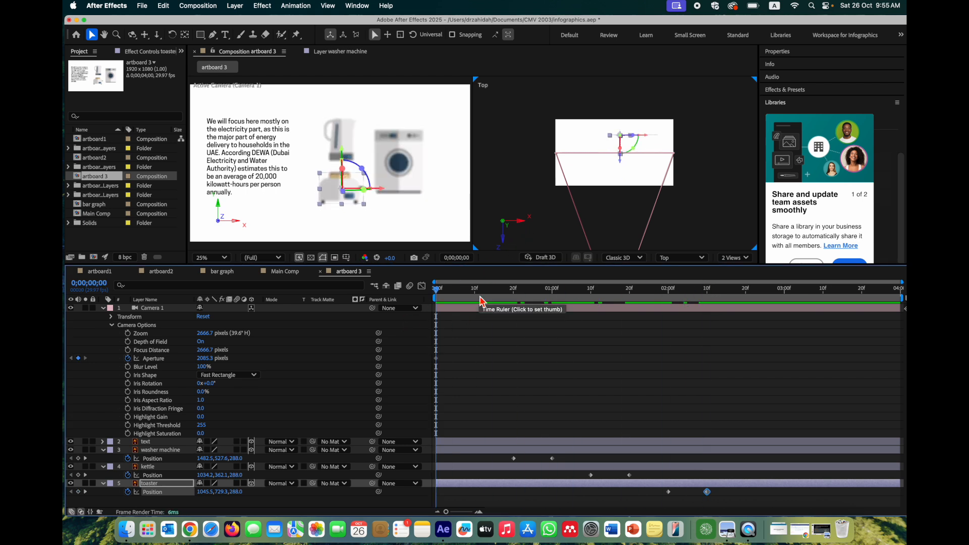
pyautogui.press('space')
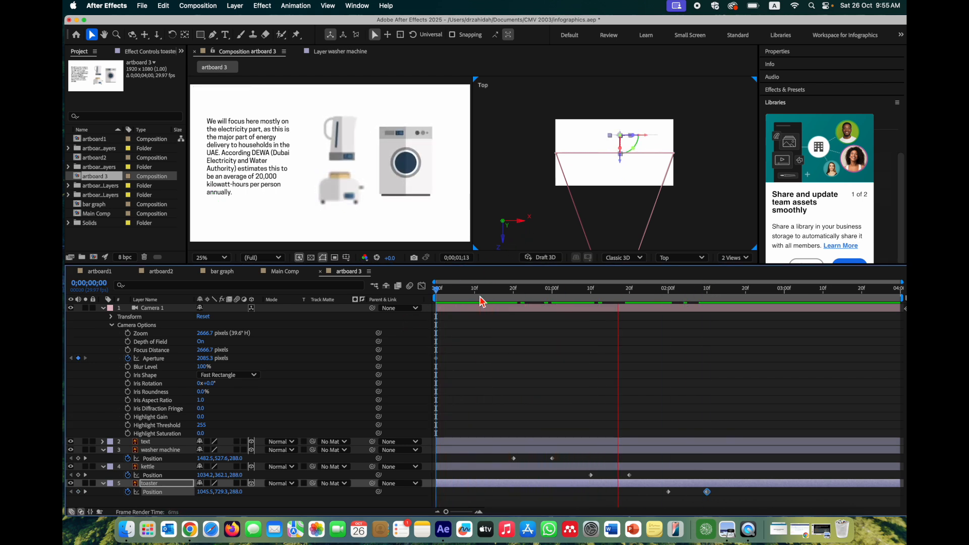
pyautogui.press('space')
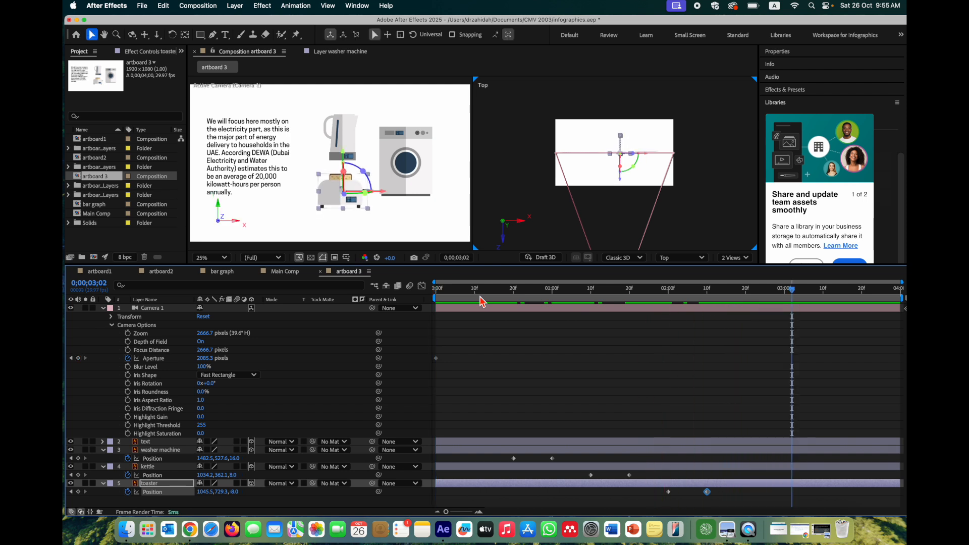